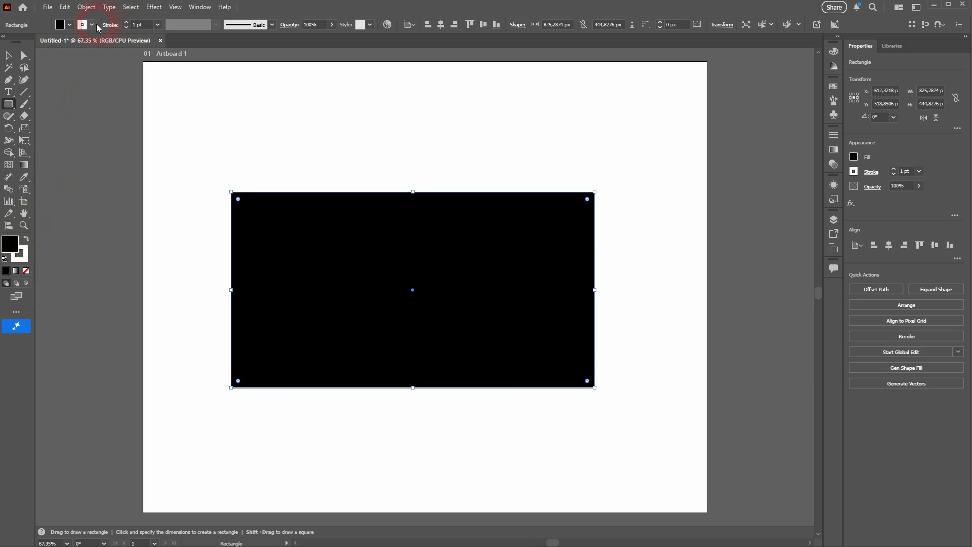
Step: Remove the stroke from the black rectangle by setting it to None
left_click(93, 27)
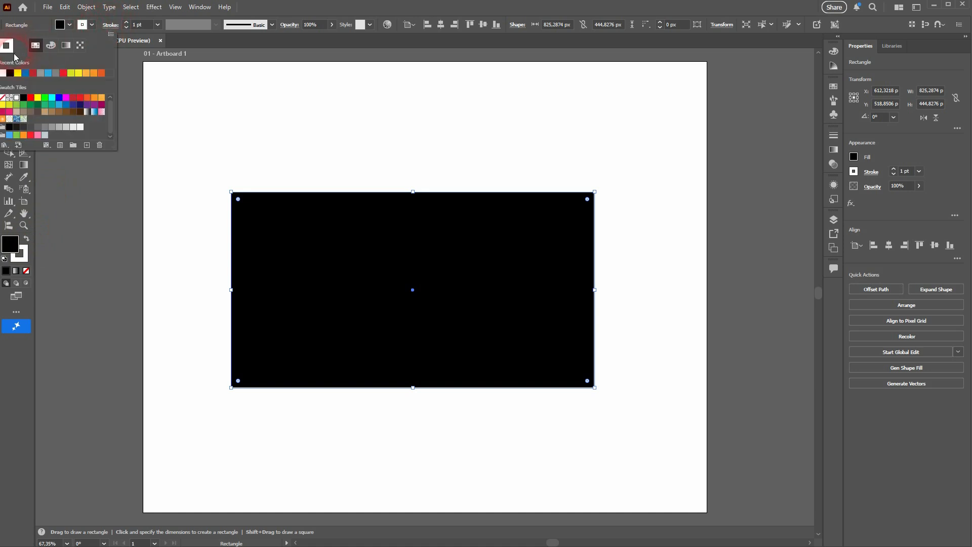
left_click(3, 97)
left_click(315, 21)
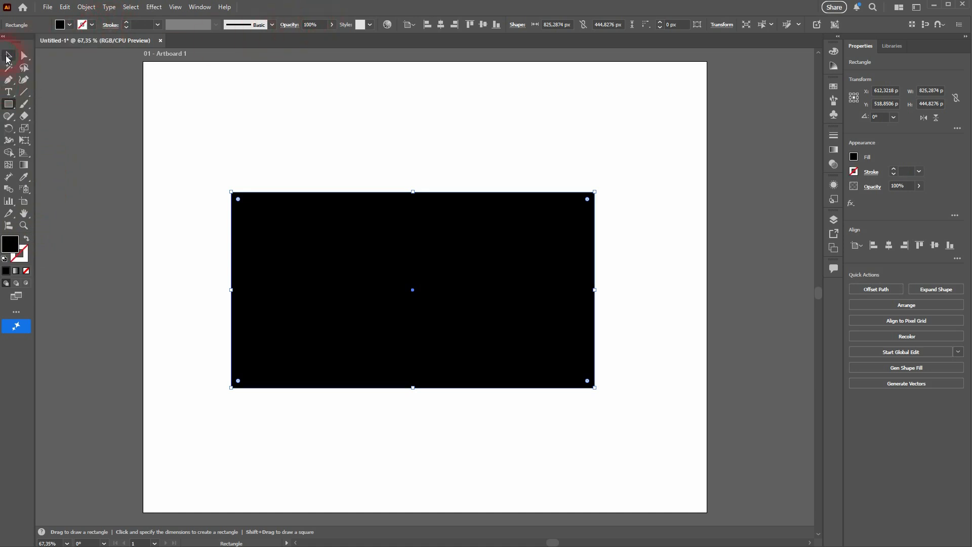
Step: Draw a horizontal bar about 844 by 116 px above the black rectangle and fill it with dark red
left_click_drag(226, 116, 601, 172)
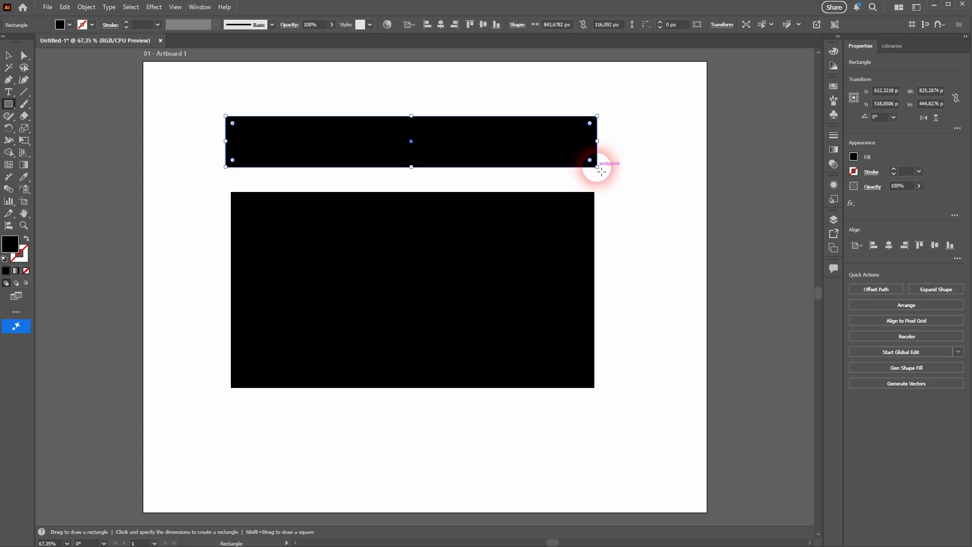
left_click(8, 55)
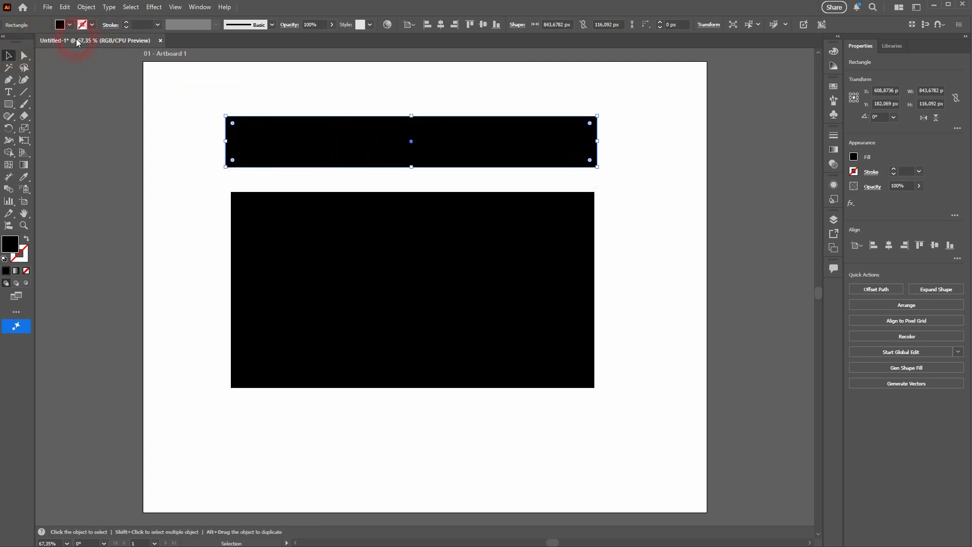
left_click(70, 22)
left_click(73, 97)
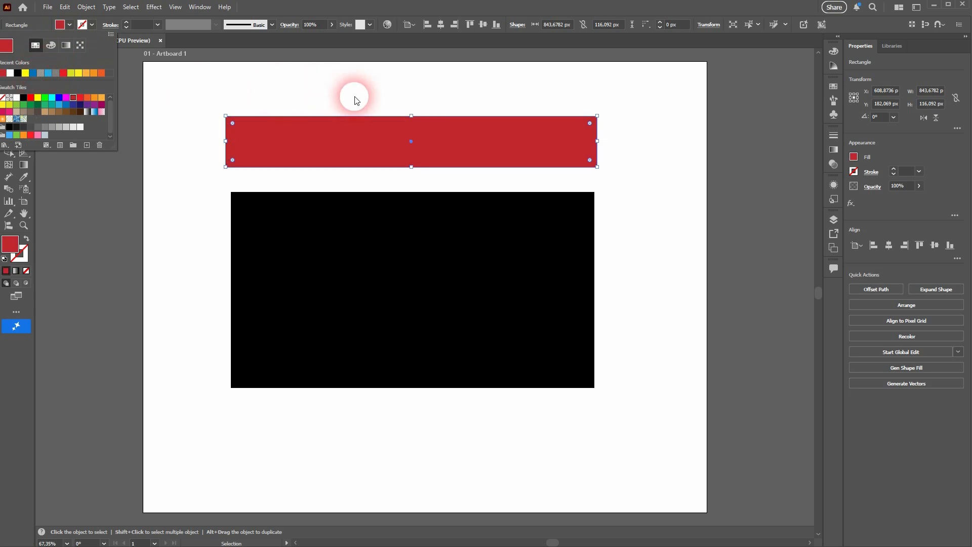
left_click(356, 99)
Step: Move the red bar to the black rectangle's vertical centre and trim its width to the rectangle's edges, about 825 px
left_click_drag(338, 147, 342, 294)
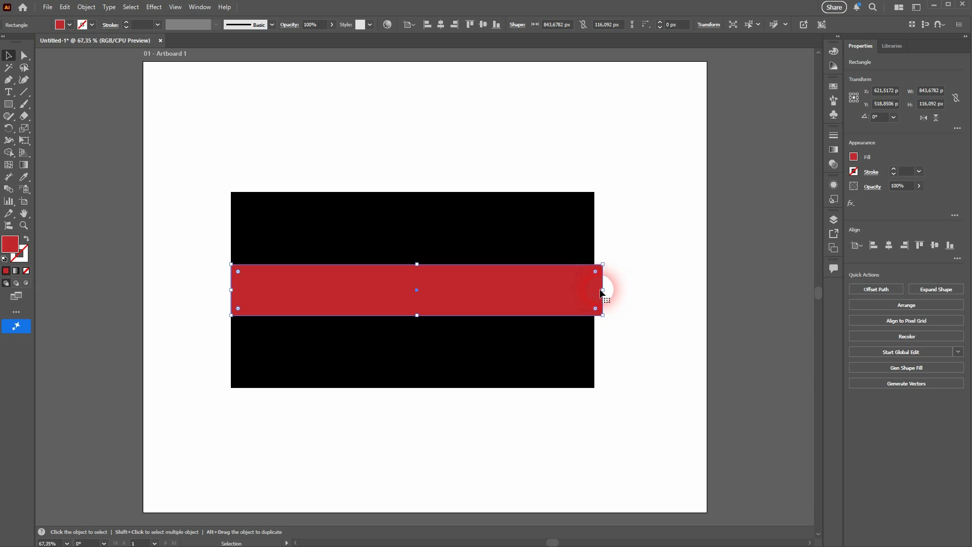
scroll(605, 303, "up", 2)
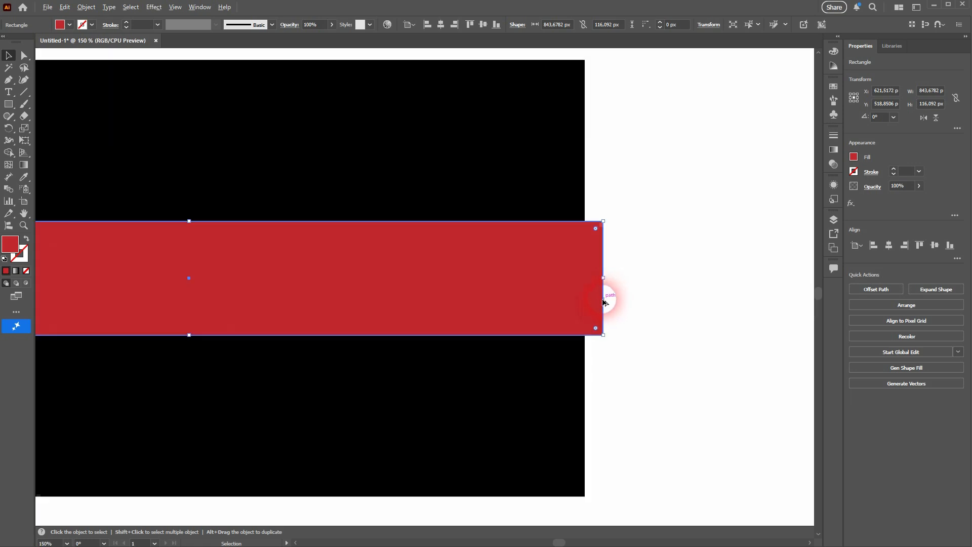
left_click(615, 271)
left_click(604, 281)
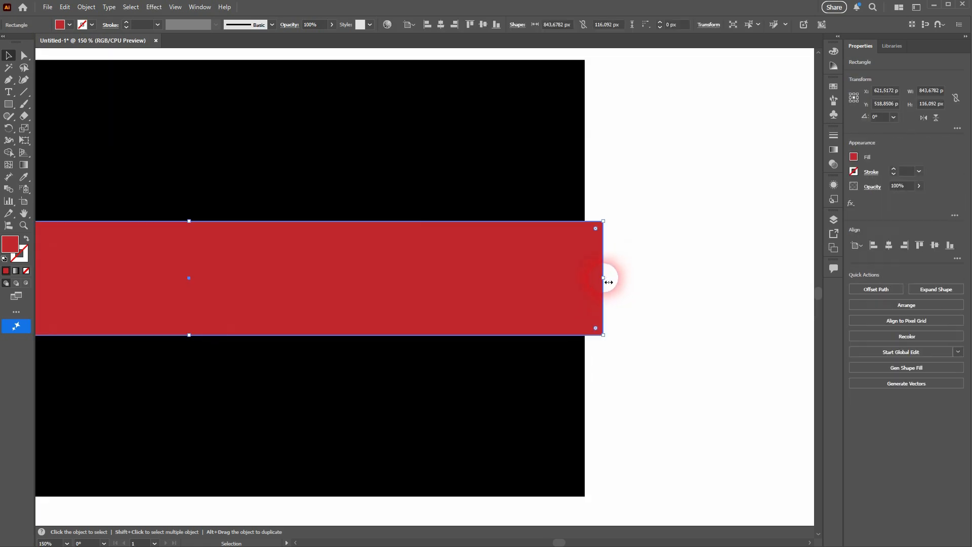
left_click_drag(603, 279, 589, 282)
scroll(686, 266, "down", 3)
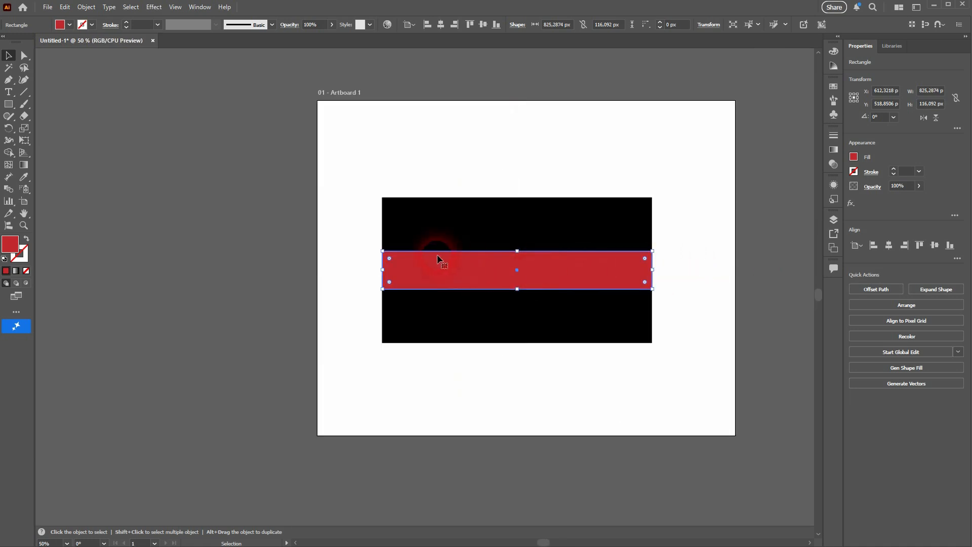
Step: Thicken the red horizontal bar symmetrically about its centre to a height of about 135 px
scroll(479, 257, "up", 1)
scroll(477, 256, "up", 1)
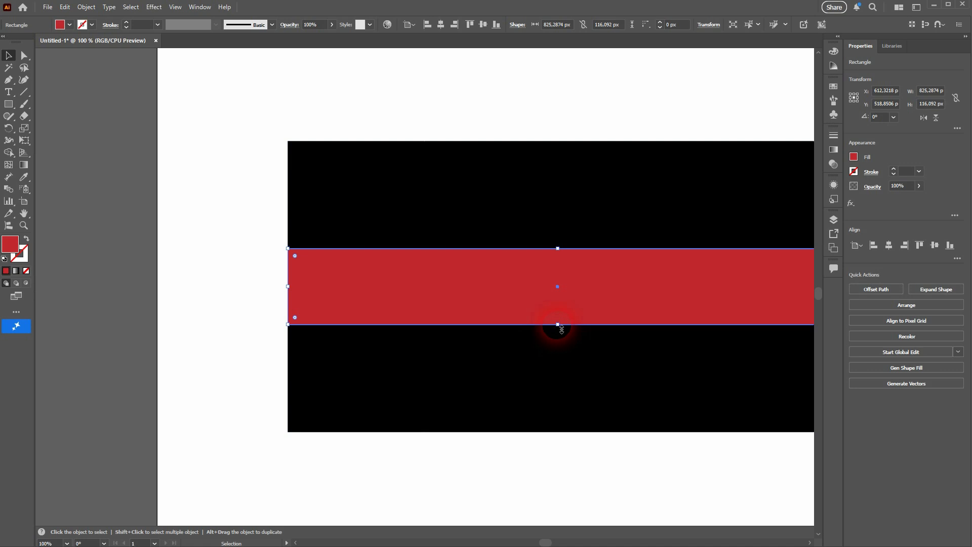
left_click_drag(561, 329, 563, 336)
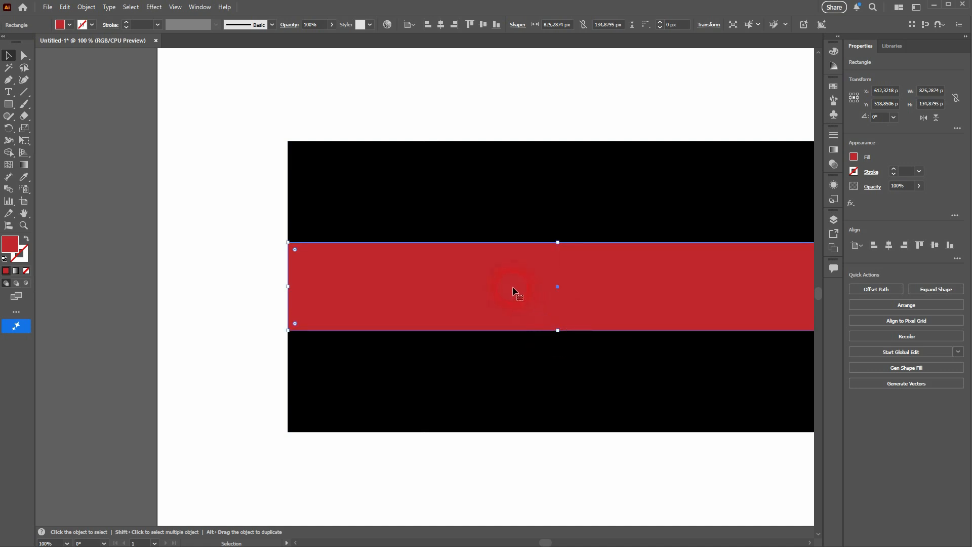
scroll(511, 287, "down", 2)
Step: Add a copy of the red bar rotated 90° left of the flag's centre, trimmed to the black rectangle's height
left_click_drag(588, 293, 597, 400)
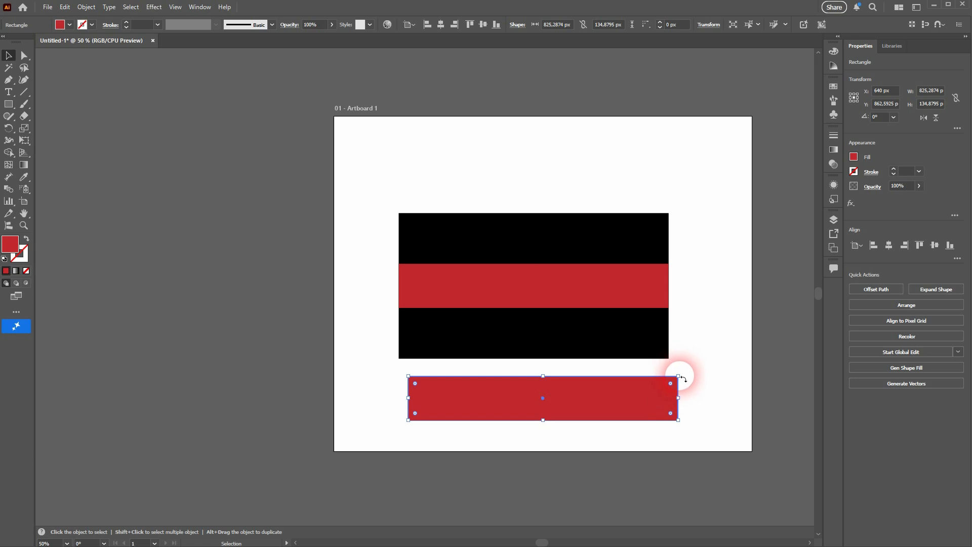
left_click_drag(685, 380, 484, 278)
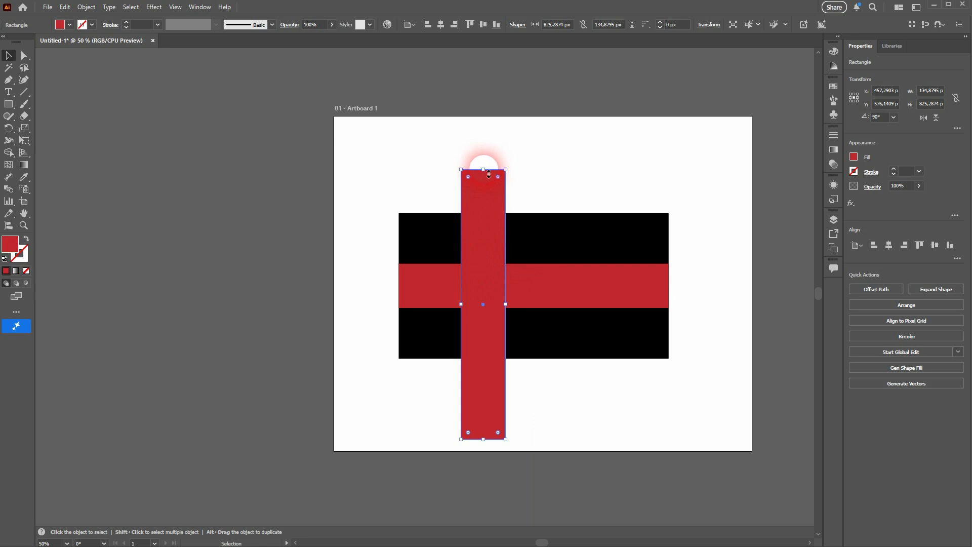
left_click_drag(489, 175, 488, 214)
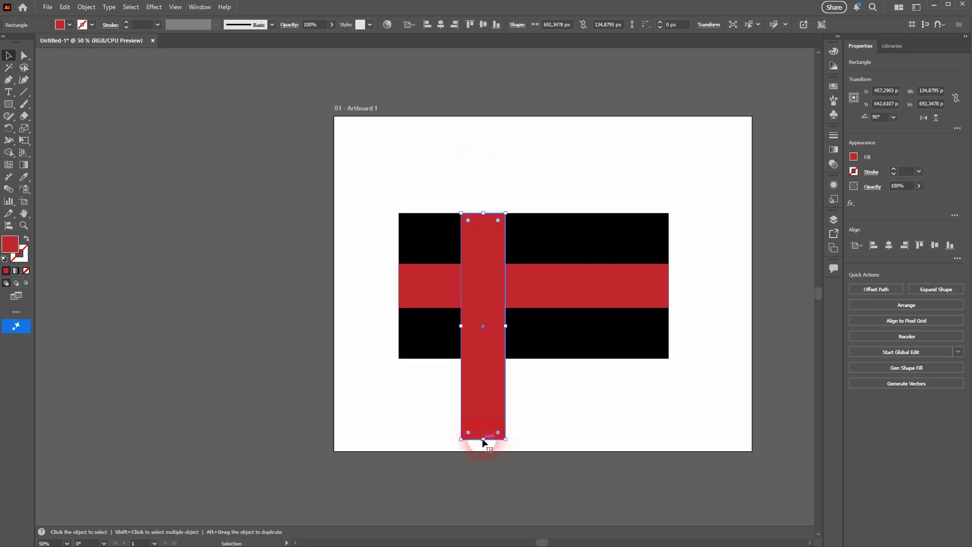
left_click_drag(483, 440, 487, 359)
Step: Fill the black background rectangle with the same dark red as the bars
left_click(631, 378)
left_click(603, 342)
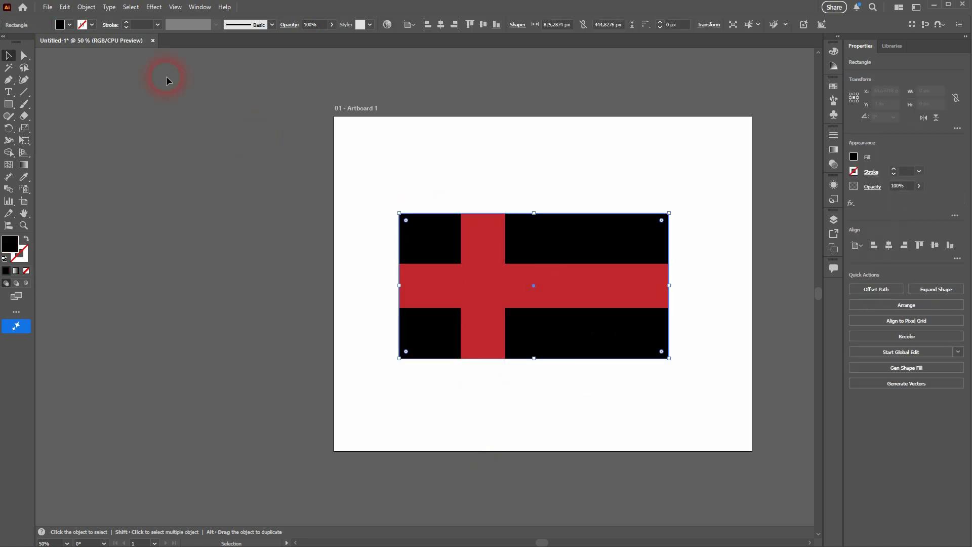
left_click(70, 26)
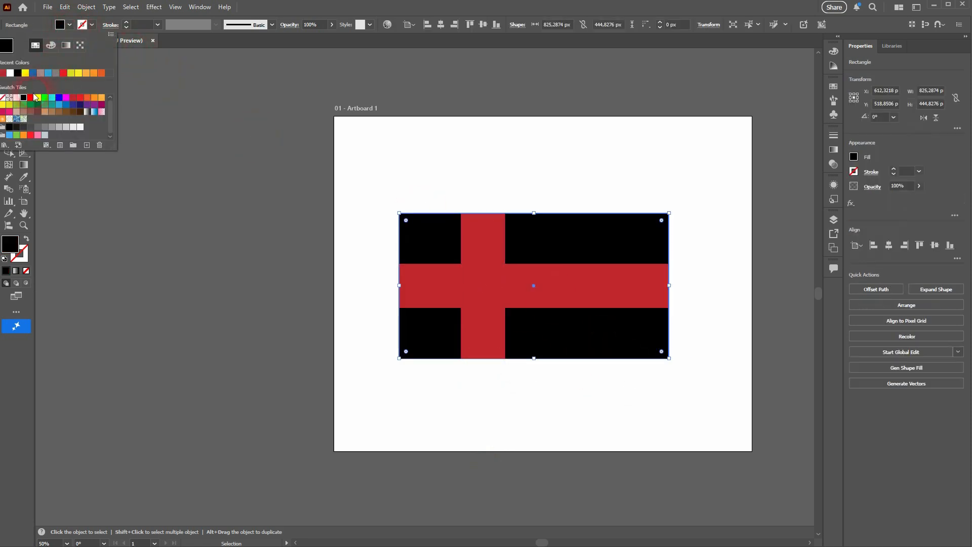
left_click(5, 74)
left_click(285, 313)
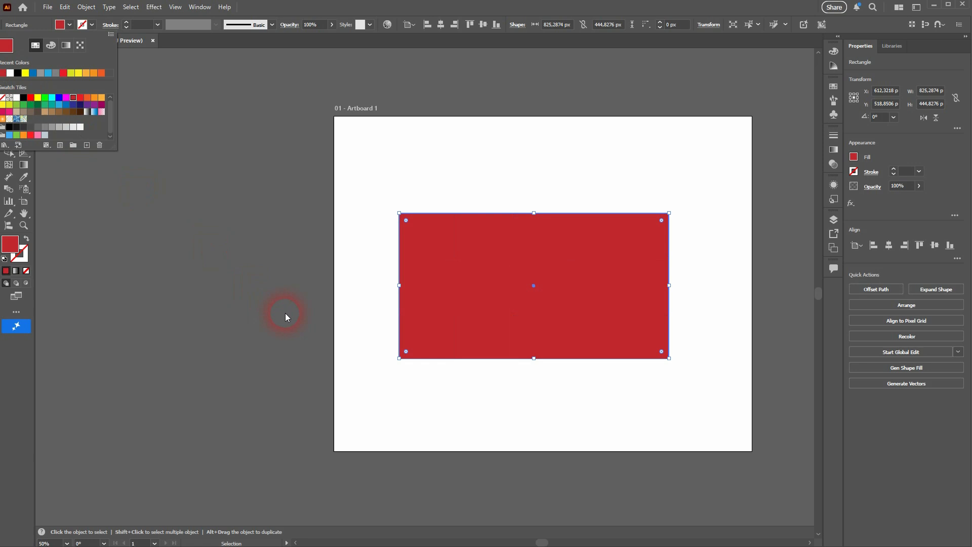
Step: Select both the vertical and horizontal bars and fill them with white
left_click(462, 296)
left_click(430, 284, "shift")
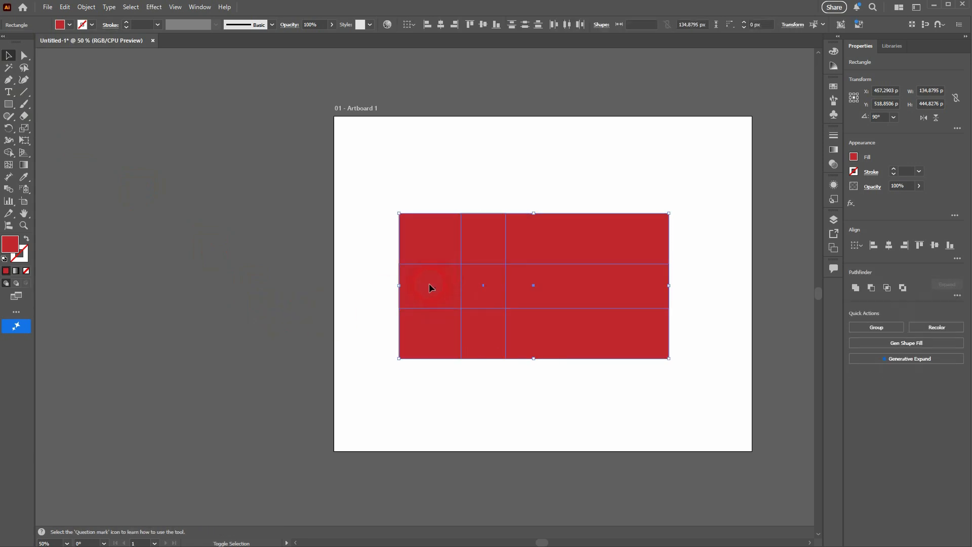
left_click(70, 25)
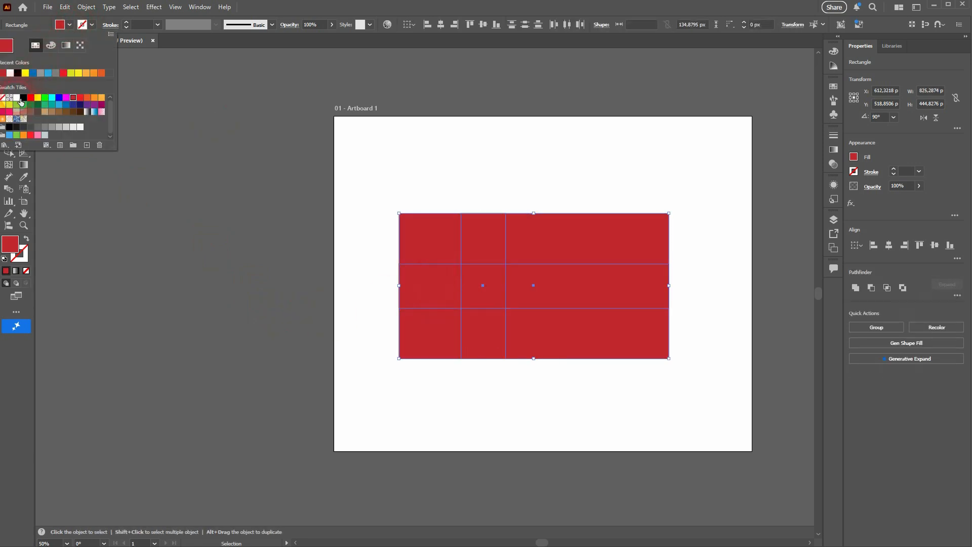
left_click(17, 98)
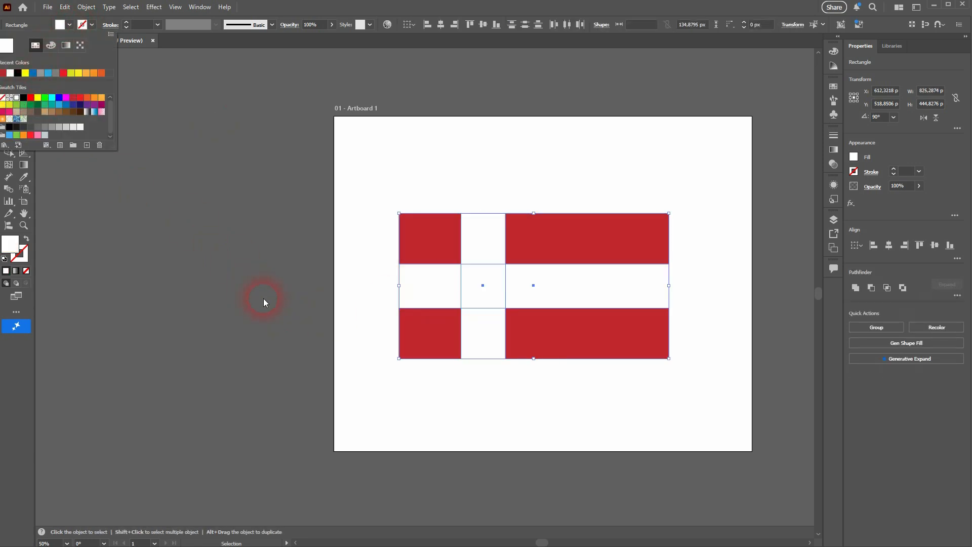
Step: Unite the two white bars into a single cross shape with Pathfinder
left_click(191, 10)
left_click(193, 12)
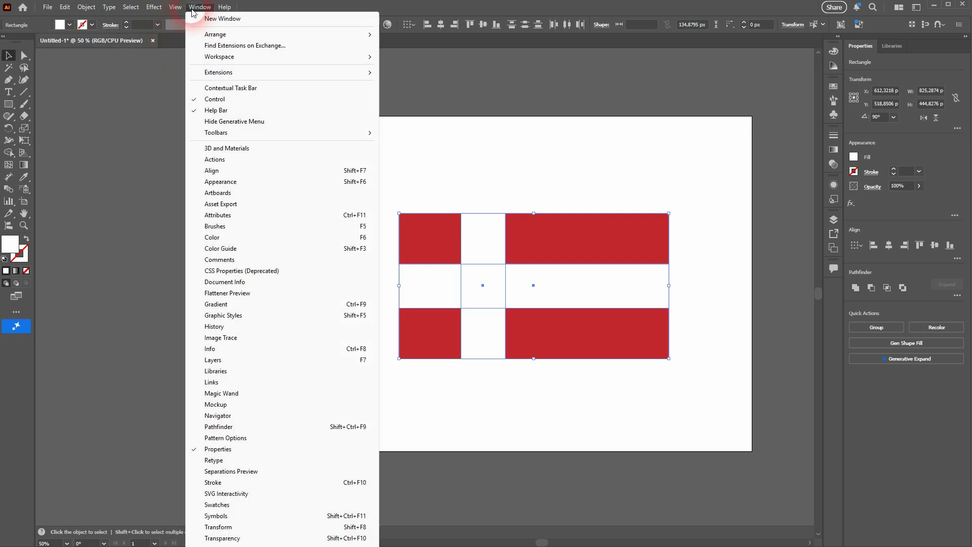
left_click(275, 426)
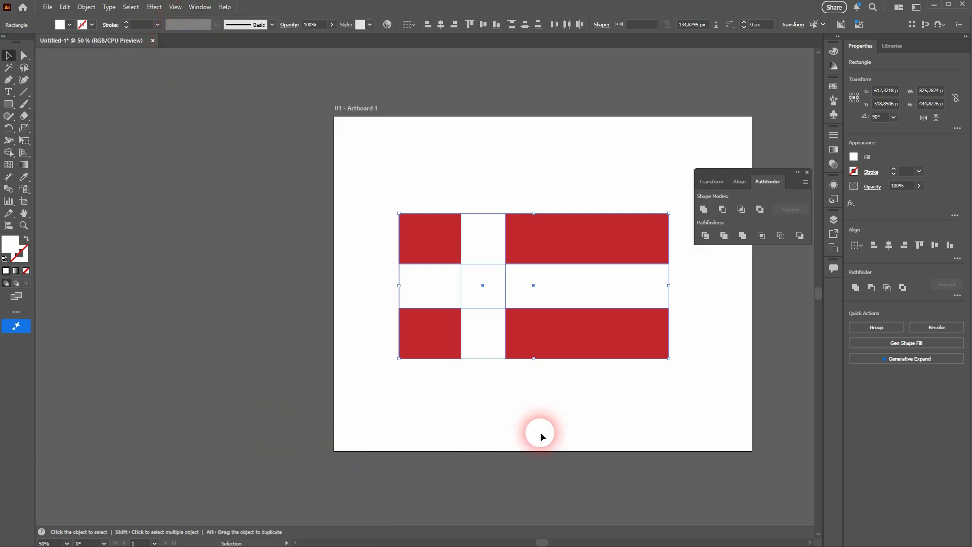
left_click(704, 209)
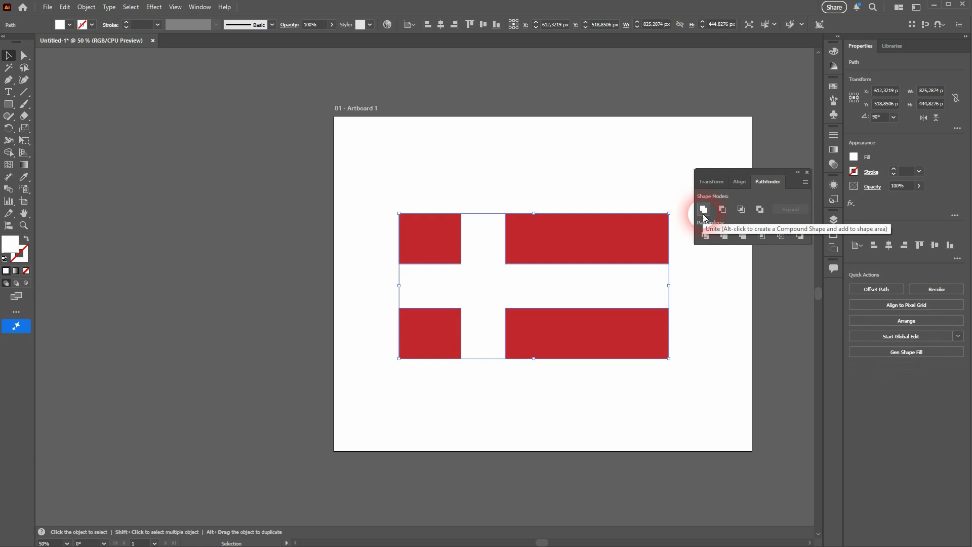
left_click(714, 311)
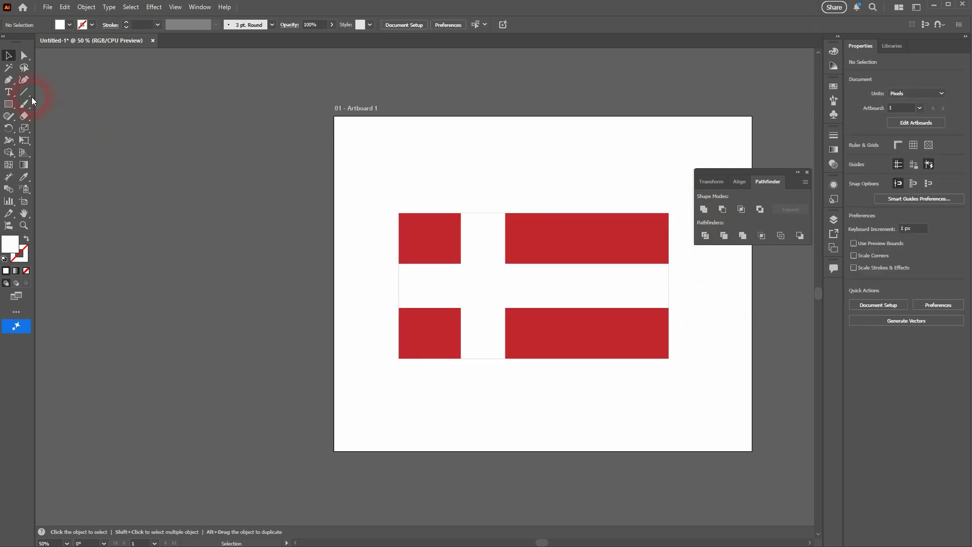
Step: Draw a thin bar about 924 by 62 px along the cross's horizontal arm and fill it with dark blue
left_click(8, 105)
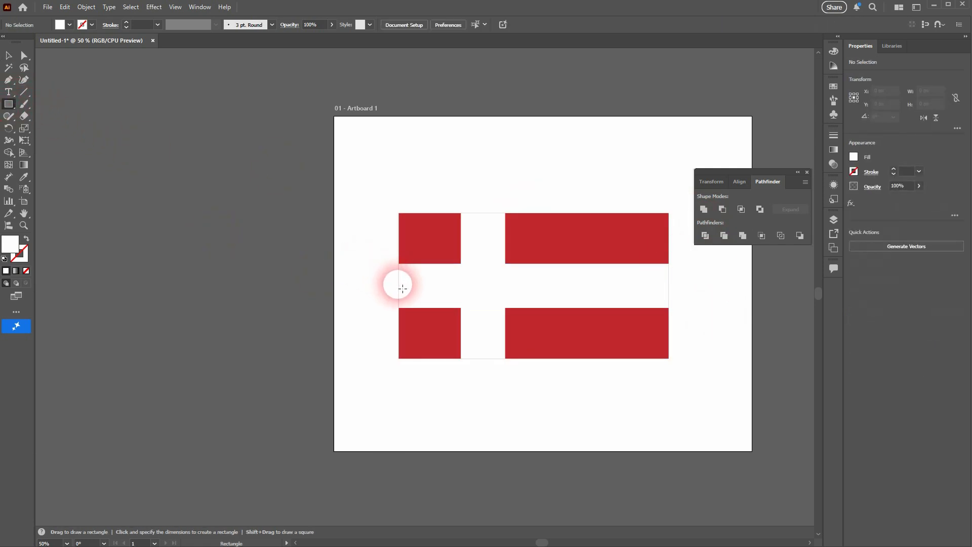
left_click_drag(381, 277, 686, 300)
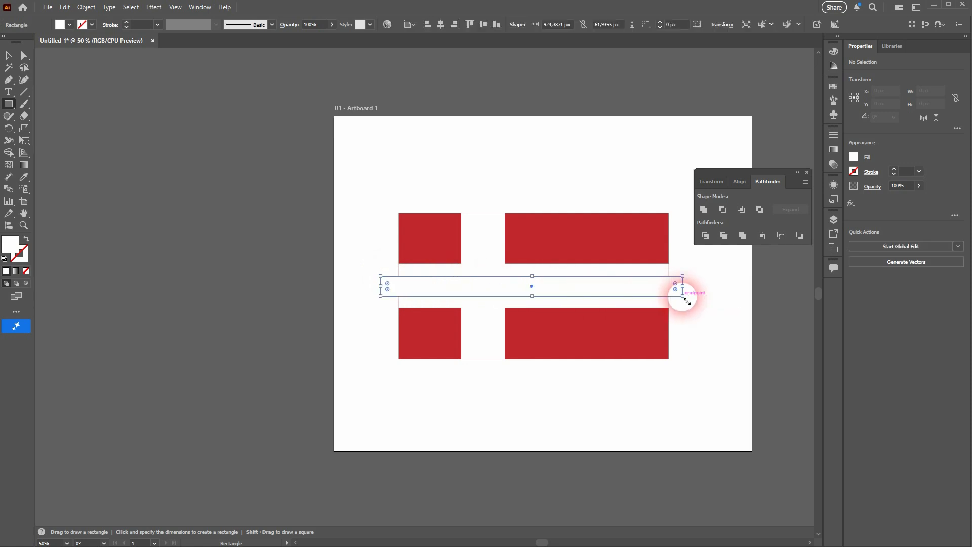
left_click(71, 25)
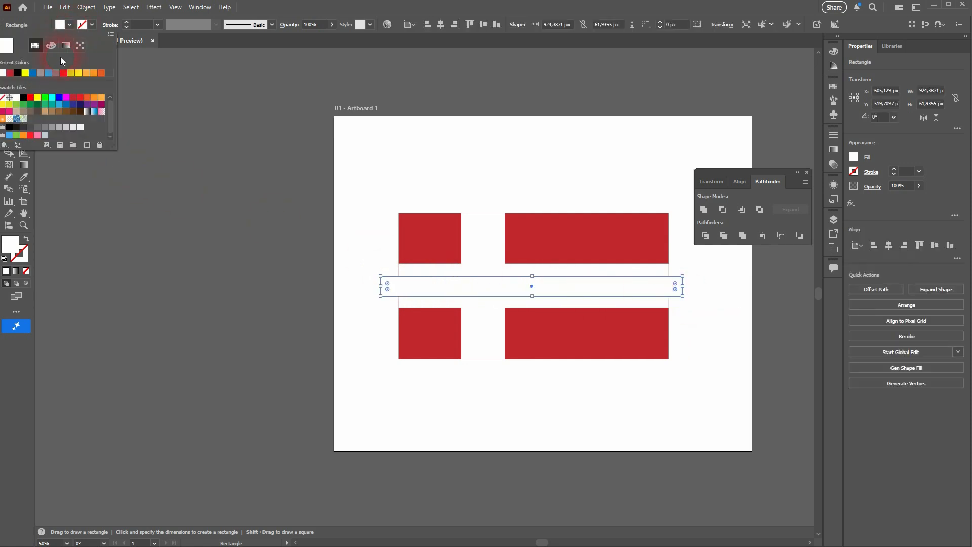
left_click(67, 105)
left_click(74, 106)
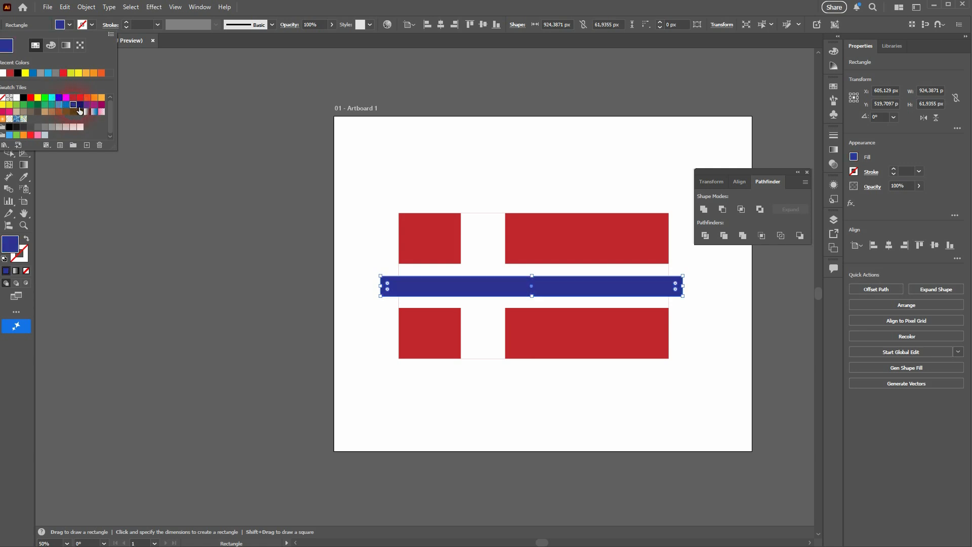
left_click(198, 37)
Step: Nudge the blue bar slightly upward and trim both ends to the flag's edges, about 825 px wide
left_click(9, 56)
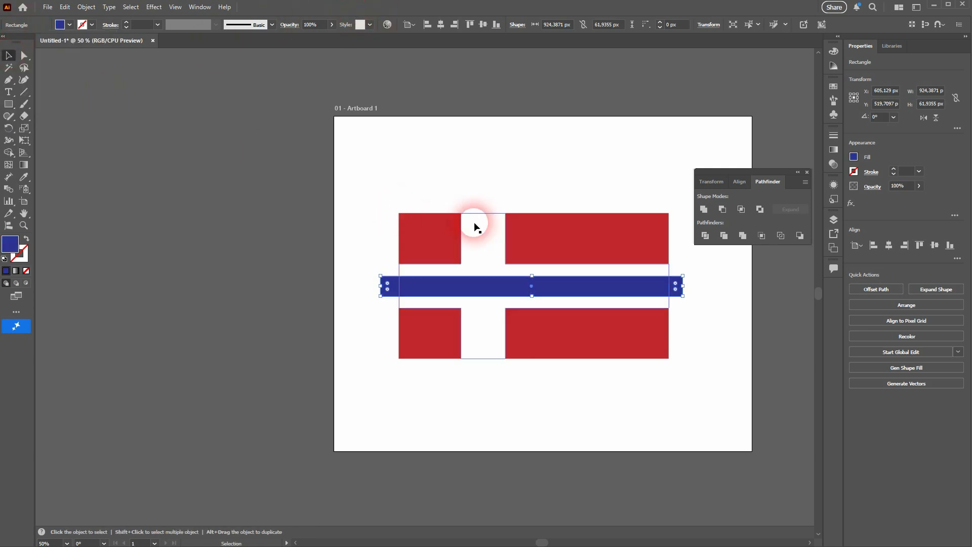
scroll(640, 289, "up", 1)
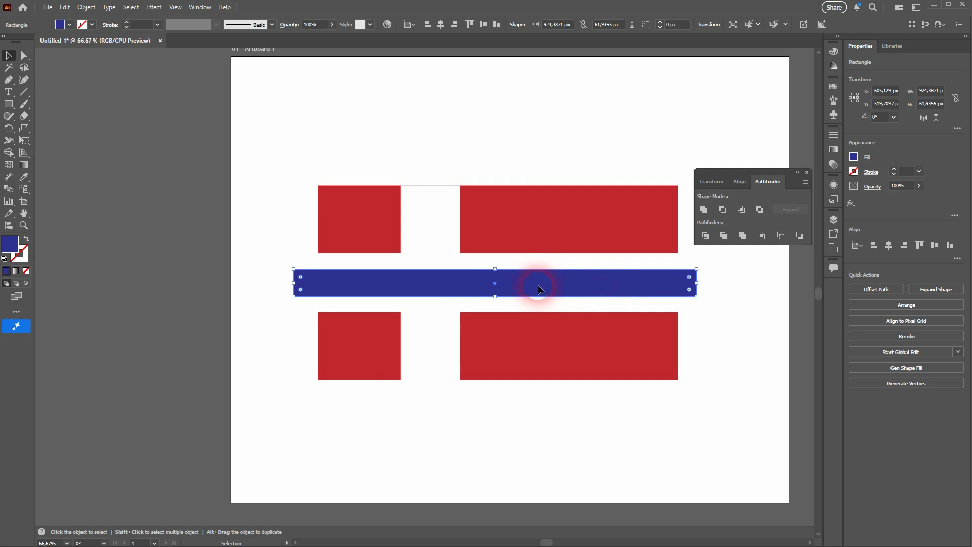
left_click_drag(537, 284, 537, 281)
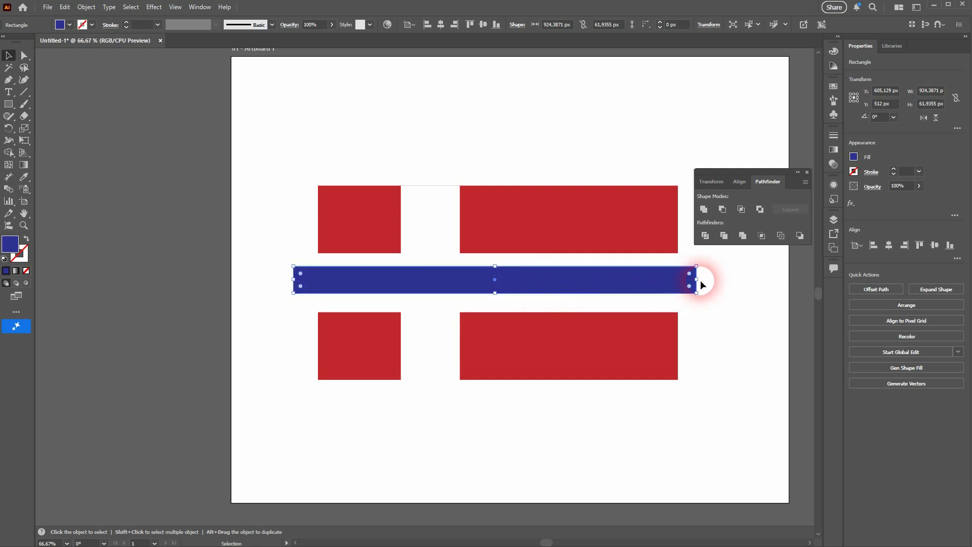
left_click_drag(697, 280, 683, 284)
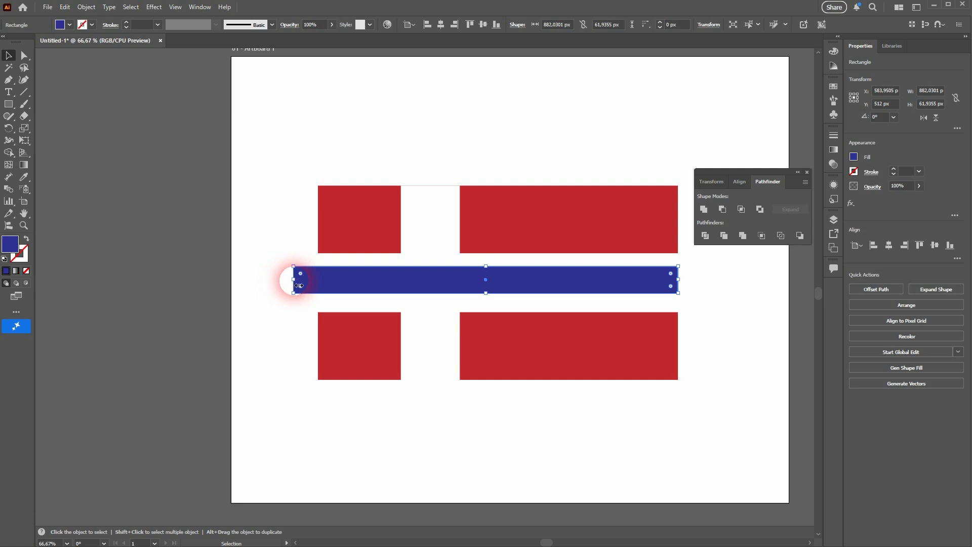
left_click_drag(298, 285, 319, 280)
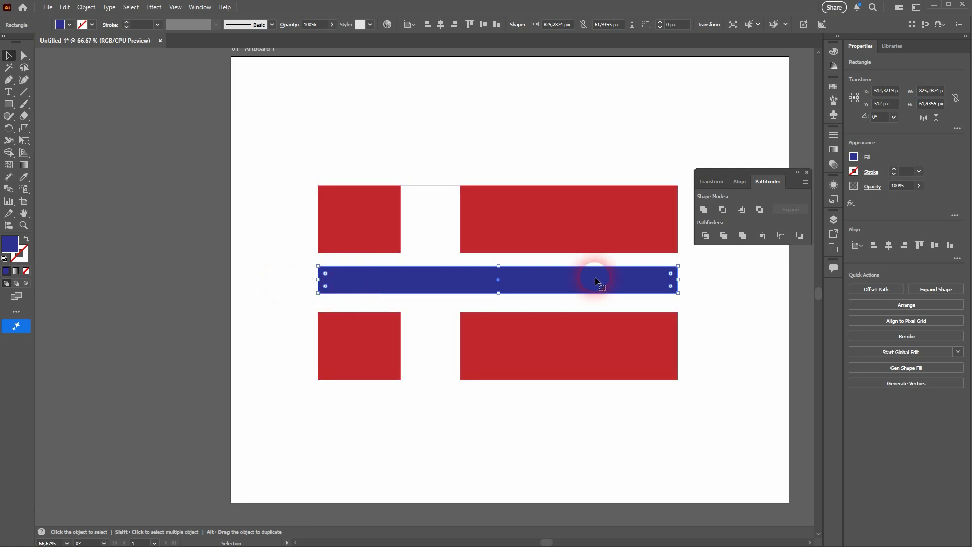
Step: Duplicate the horizontal blue bar, rotate the copy 90° and place it along the white cross's vertical arm
left_click_drag(590, 278, 605, 429)
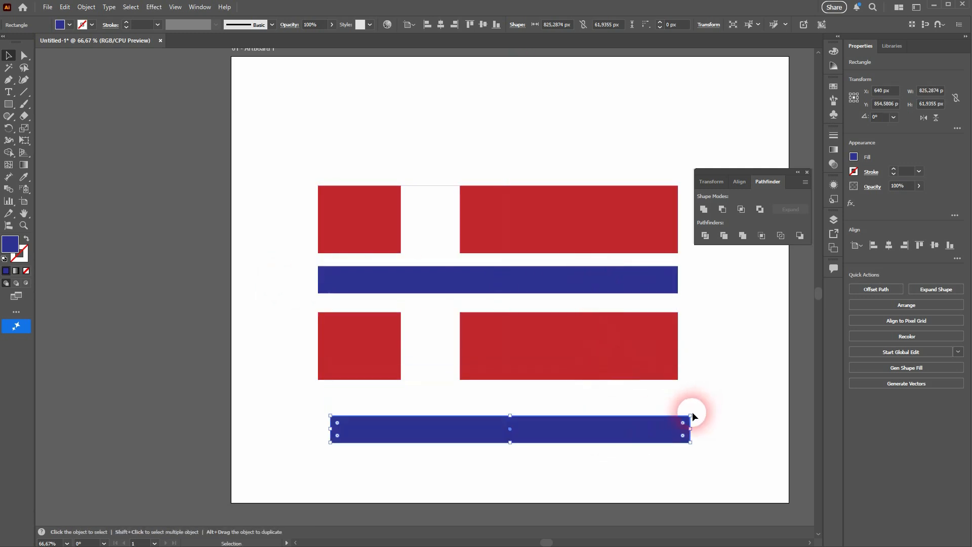
left_click_drag(693, 419, 432, 226)
scroll(434, 233, "up", 1)
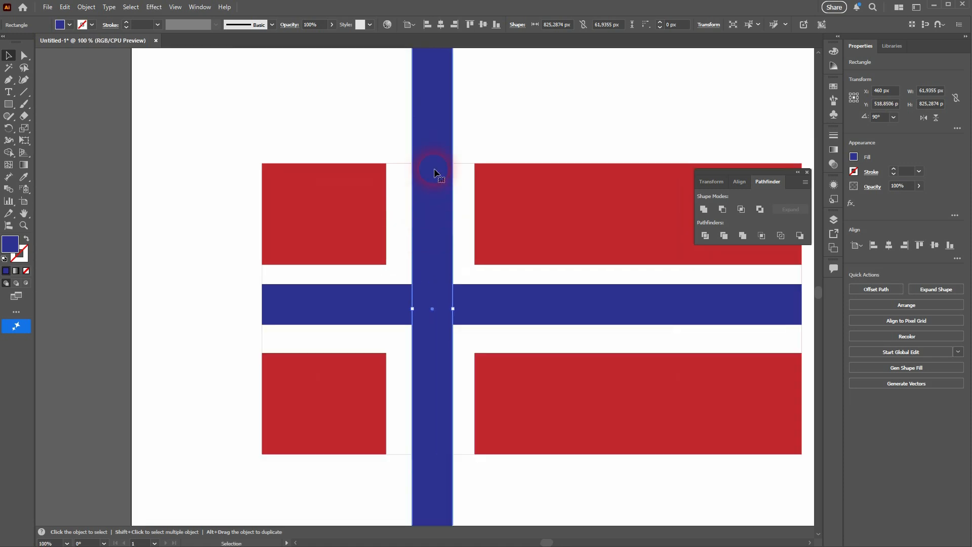
Step: Trim both ends of the vertical blue bar to the flag's upper and lower edges, about 445 px long
scroll(436, 152, "up", 2)
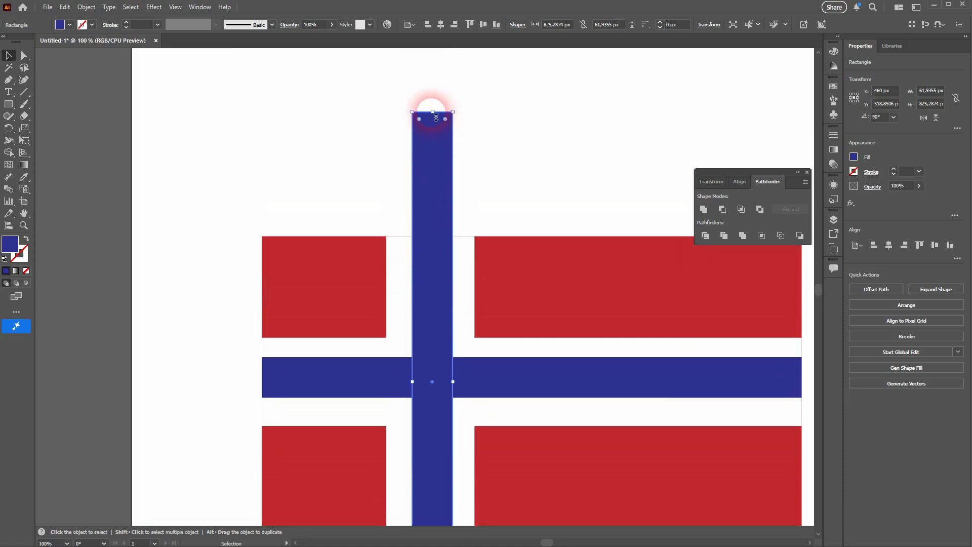
left_click_drag(433, 111, 434, 238)
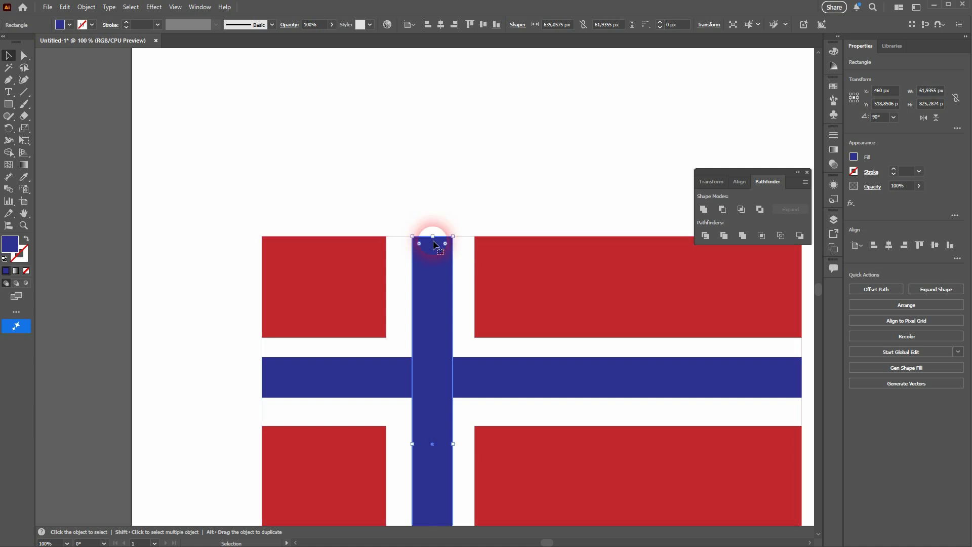
scroll(433, 263, "down", 4)
scroll(429, 338, "down", 1)
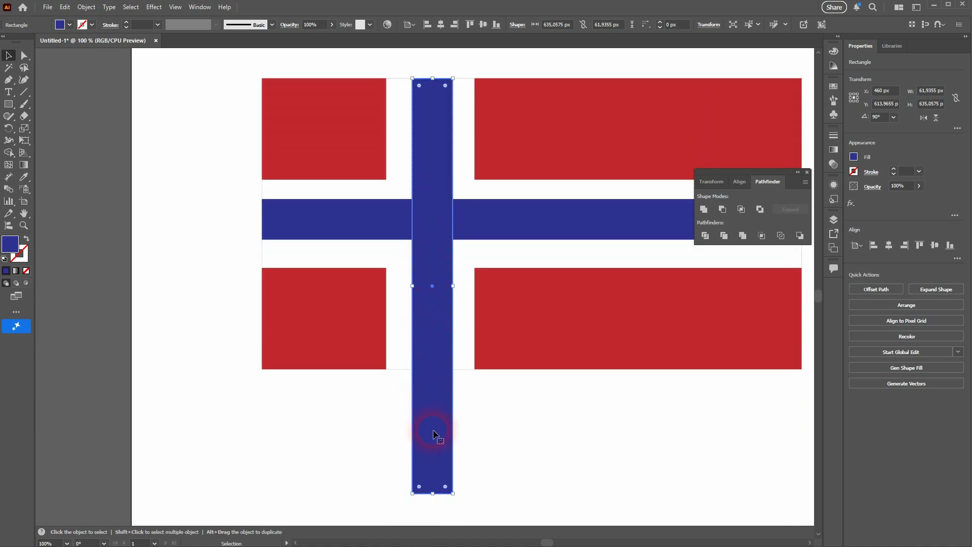
left_click_drag(433, 494, 430, 369)
Step: Centre the vertical blue bar within the white vertical arm by shifting it to about X 457 px
left_click_drag(432, 251, 427, 250)
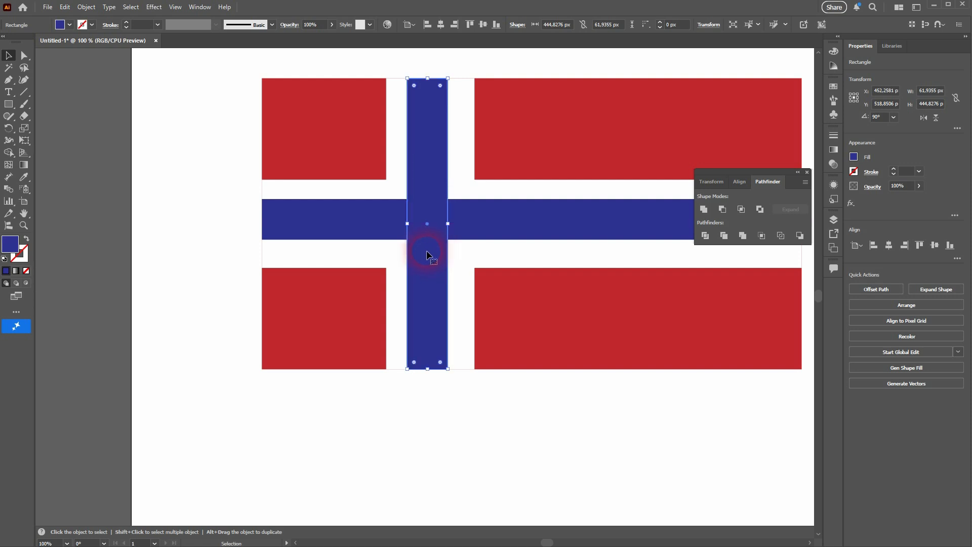
key("Right")
key("Right")
key("Right")
key("Right")
key("Right")
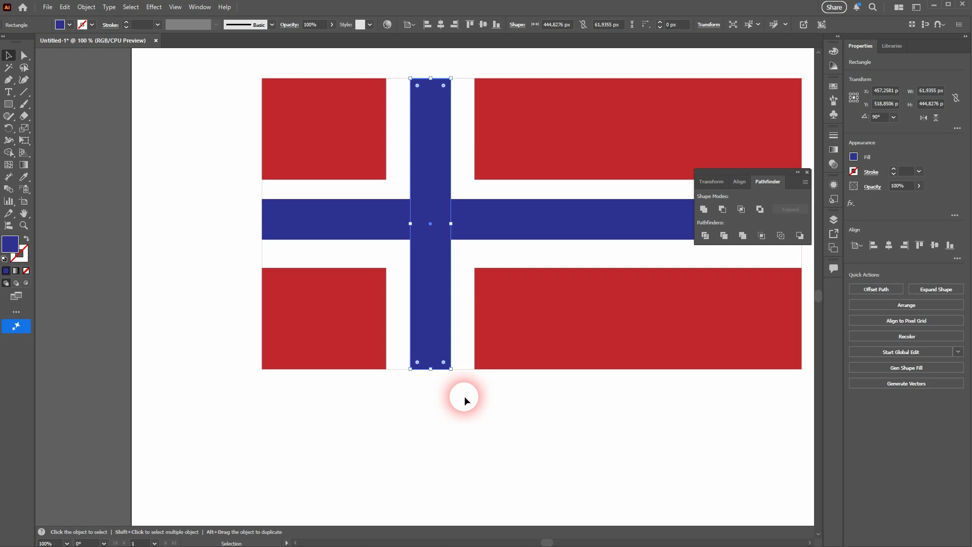
Step: Select both blue bars, unite them into one cross with Pathfinder, and fit the artboard in view
left_click(464, 396)
left_click(433, 306)
left_click(557, 230, "shift")
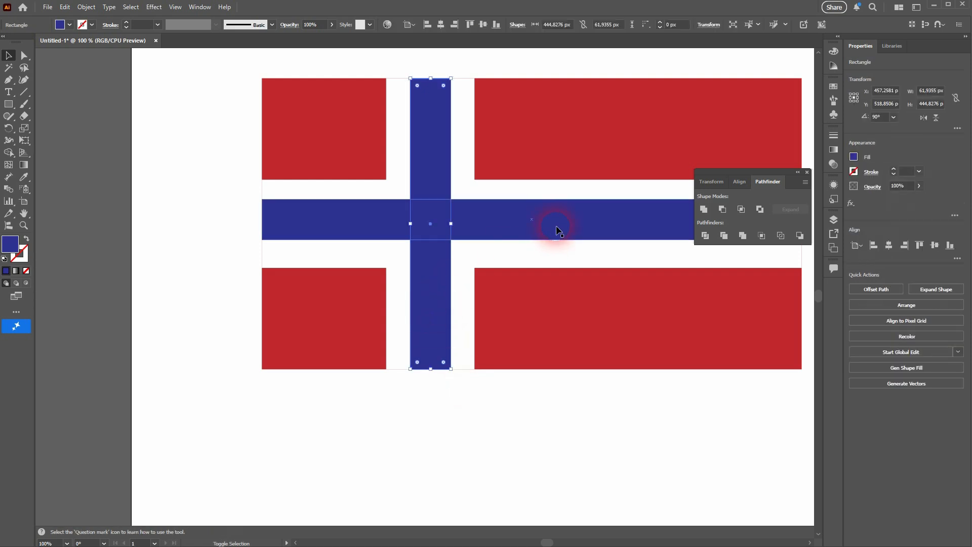
left_click(711, 210)
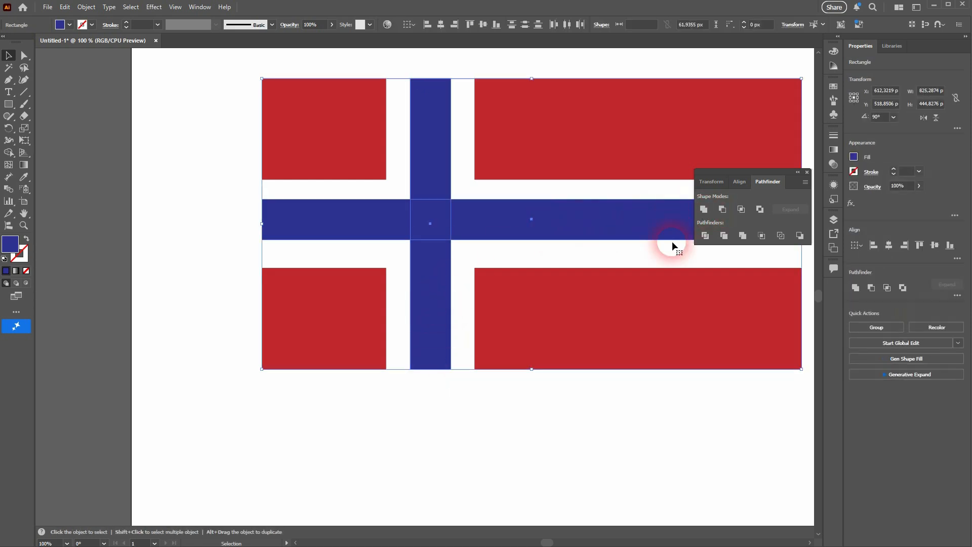
left_click(540, 449)
key("ctrl+0")
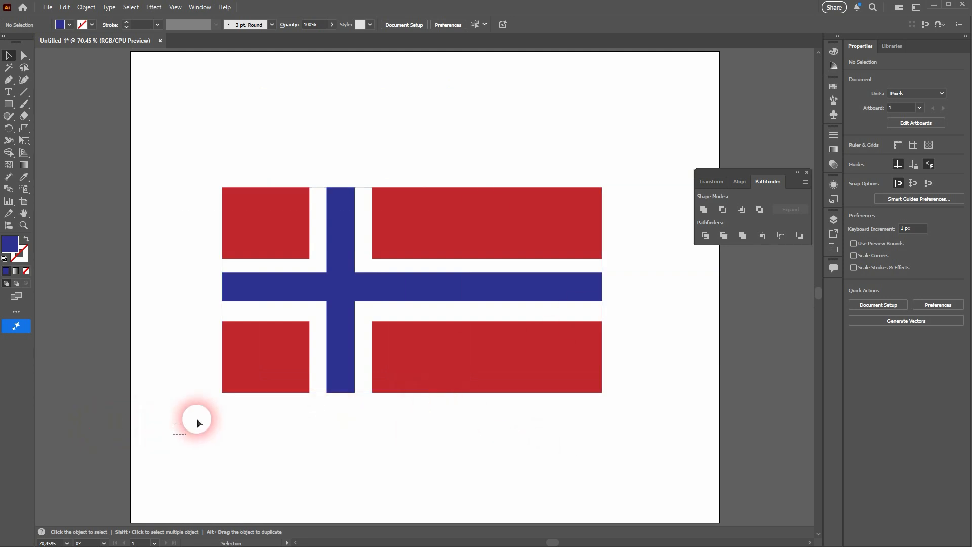
Step: Try a black 1 pt stroke on all the flag's shapes and undo it
left_click_drag(196, 418, 642, 122)
left_click(91, 26)
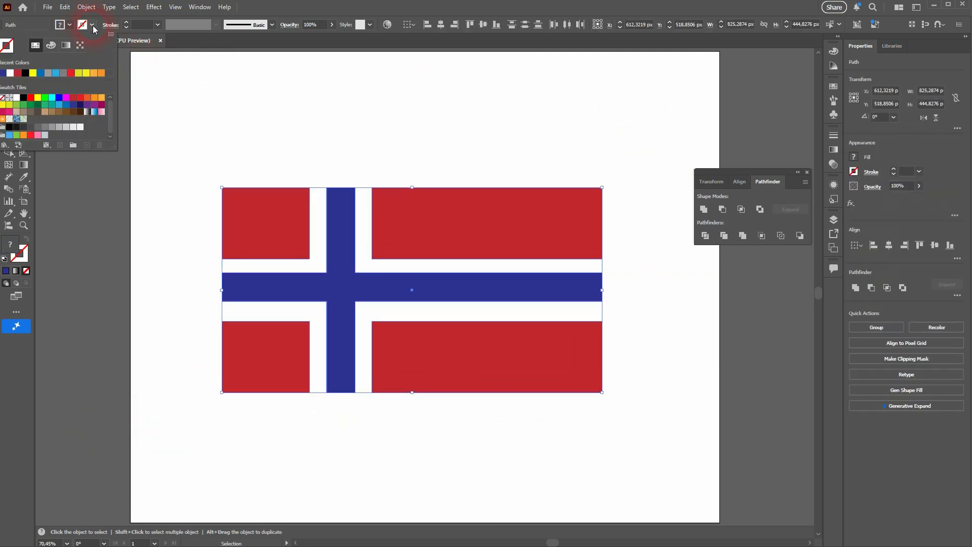
left_click(24, 97)
left_click(447, 110)
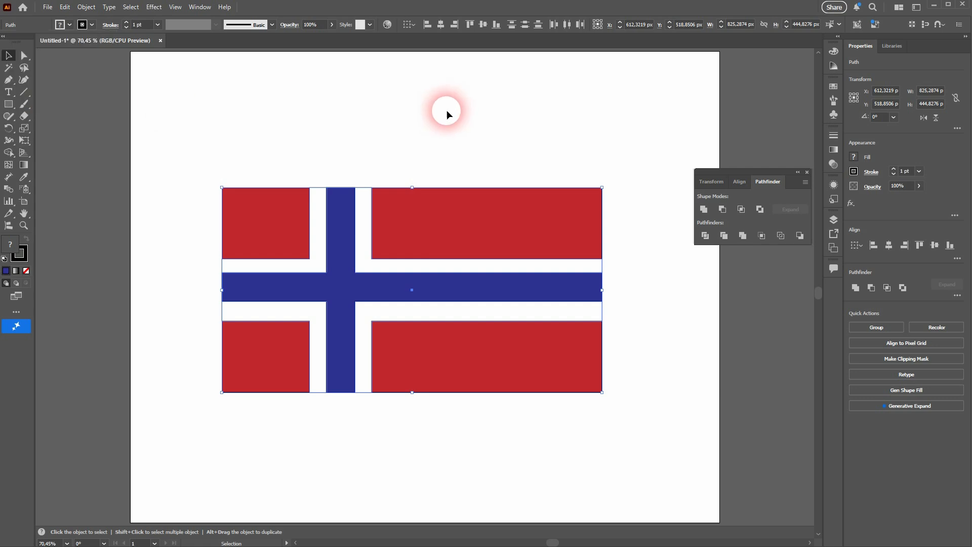
left_click(475, 122)
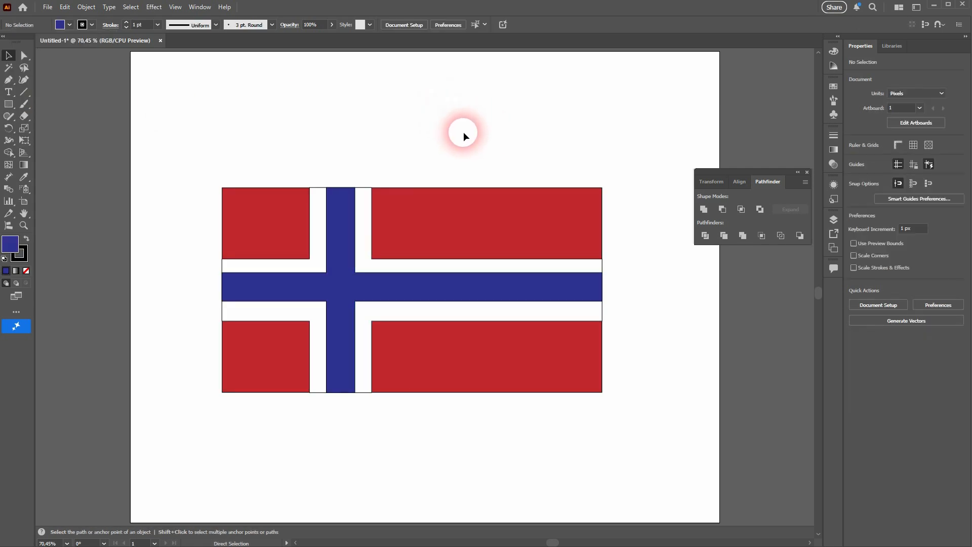
key("ctrl+a")
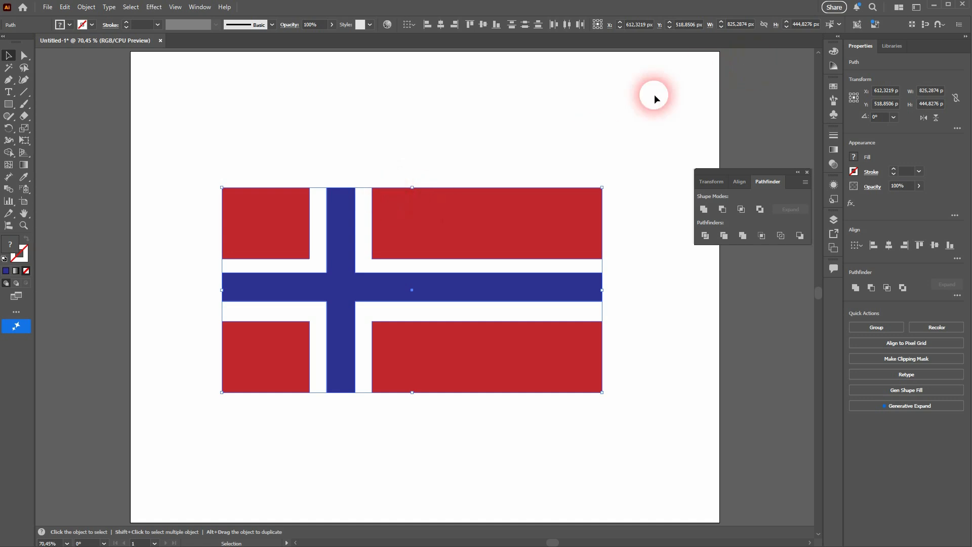
left_click(621, 115)
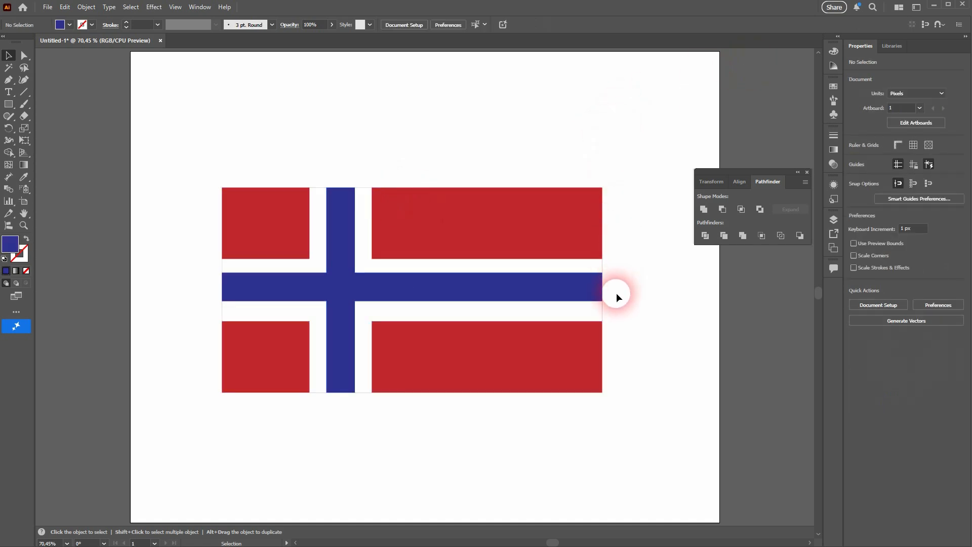
Step: Draw a rectangle about 825 by 445 px over the whole flag, with no fill and a black 1 pt stroke
left_click(14, 106)
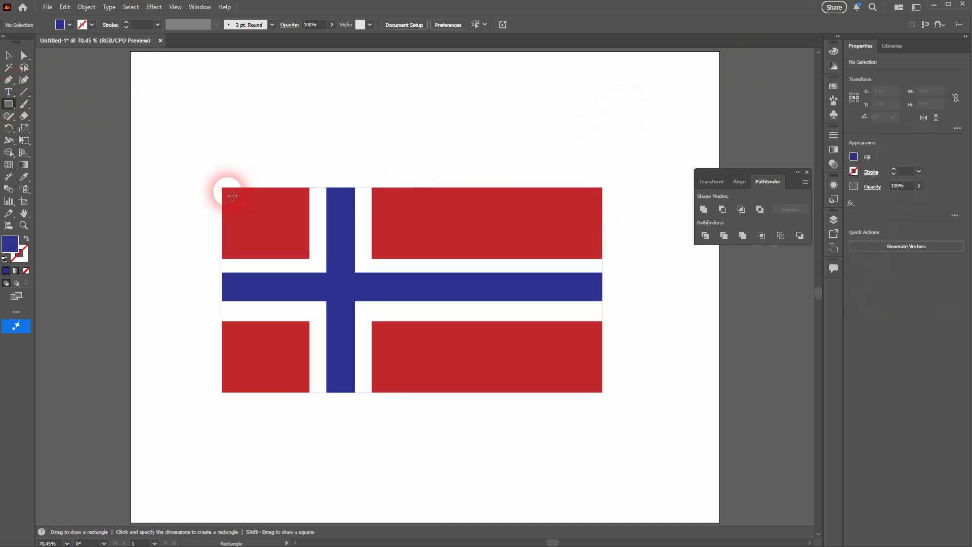
left_click_drag(223, 188, 606, 397)
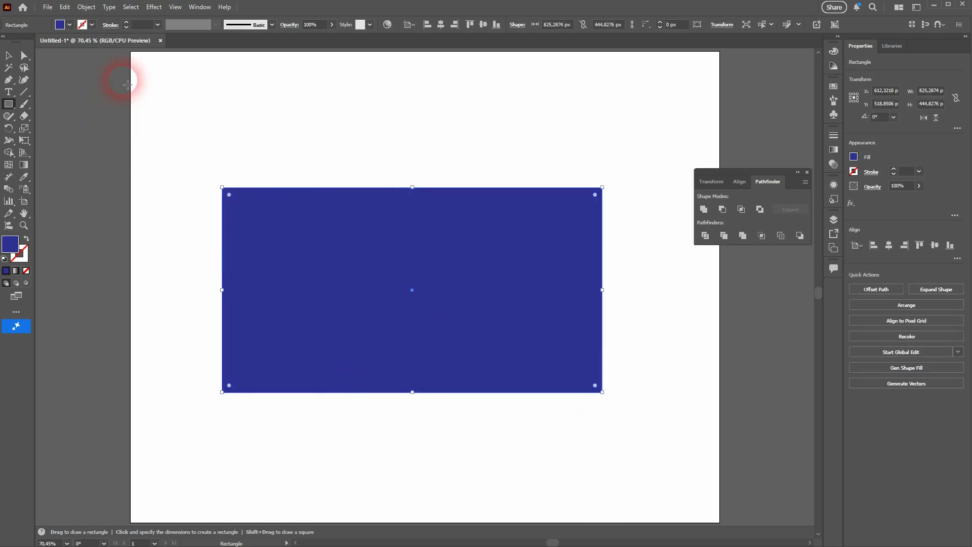
left_click(28, 240)
left_click(92, 26)
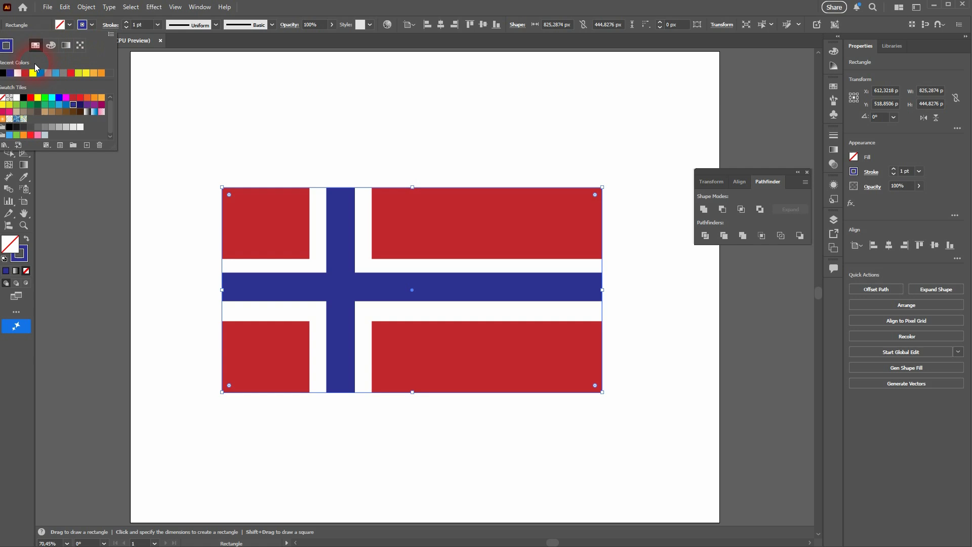
left_click(3, 73)
left_click(61, 63)
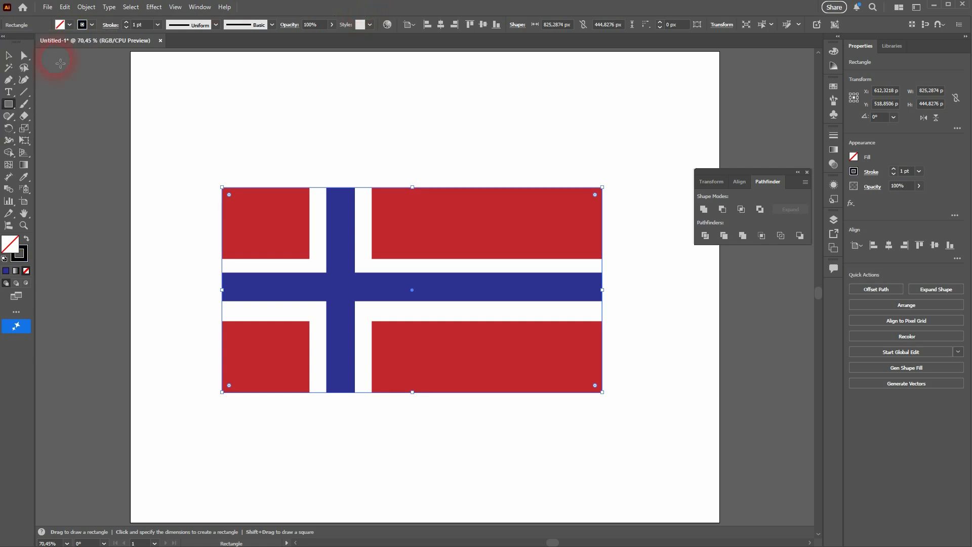
left_click(8, 56)
left_click(164, 248)
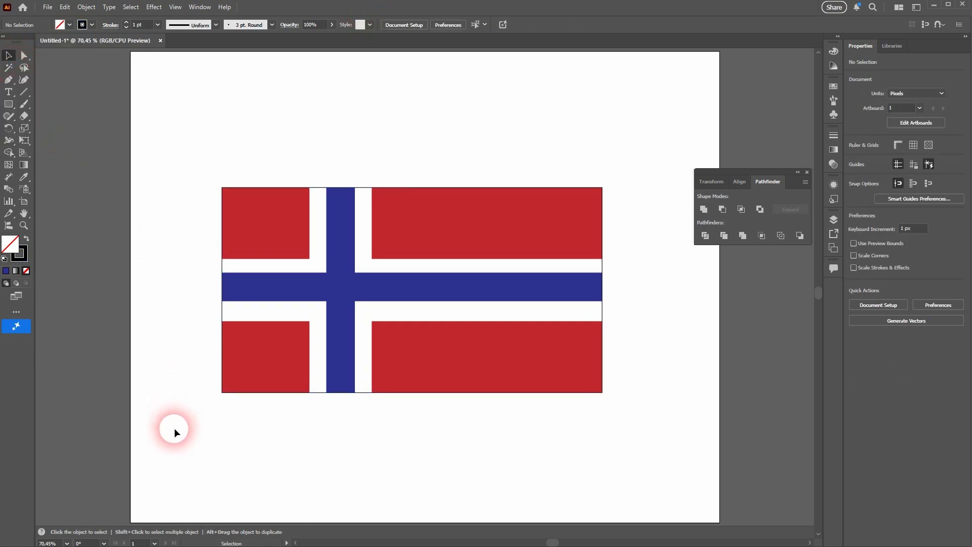
Step: Select the whole flag, scale it down and place it in the artboard's upper-right corner; close the floating Pathfinder window
left_click_drag(174, 431, 608, 140)
left_click_drag(498, 233, 567, 141)
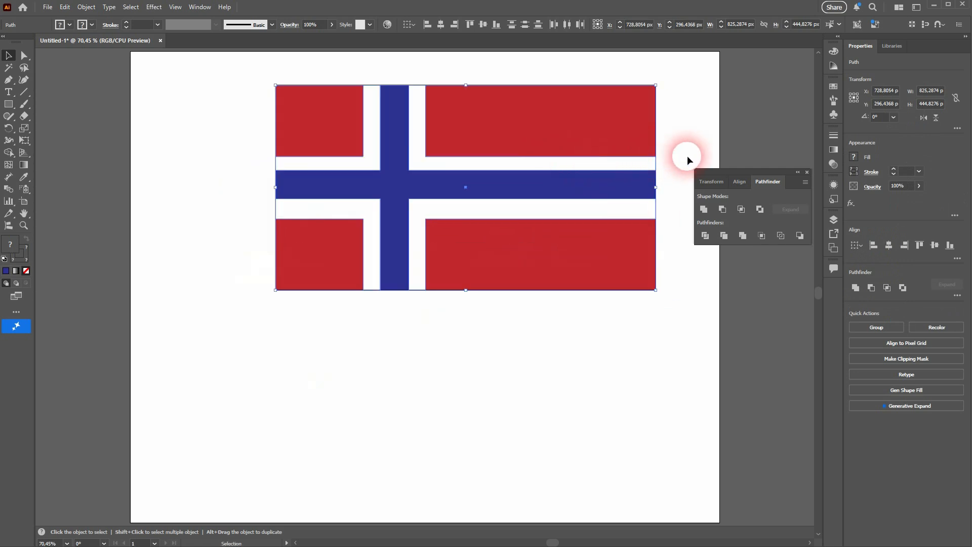
left_click(806, 172)
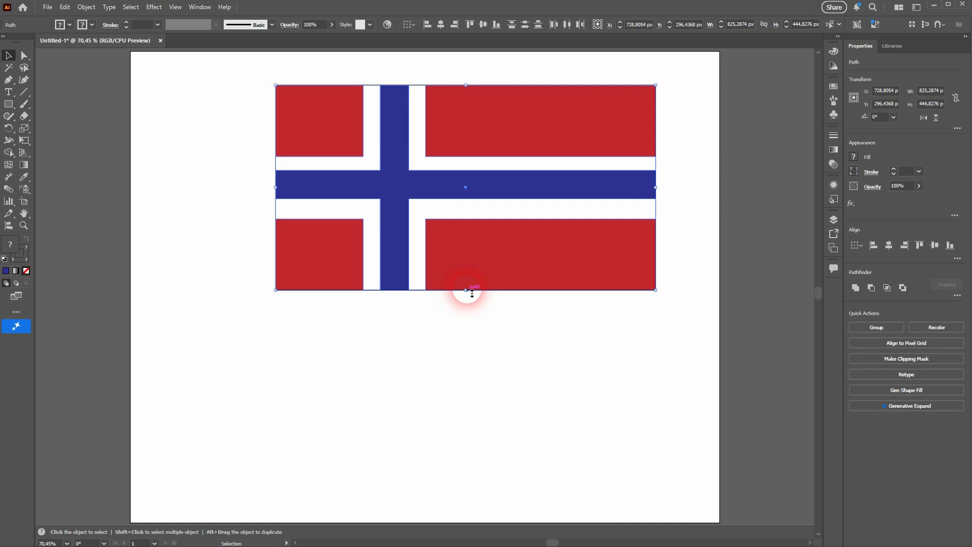
left_click_drag(466, 290, 475, 238)
left_click_drag(475, 162, 627, 88)
left_click(321, 287)
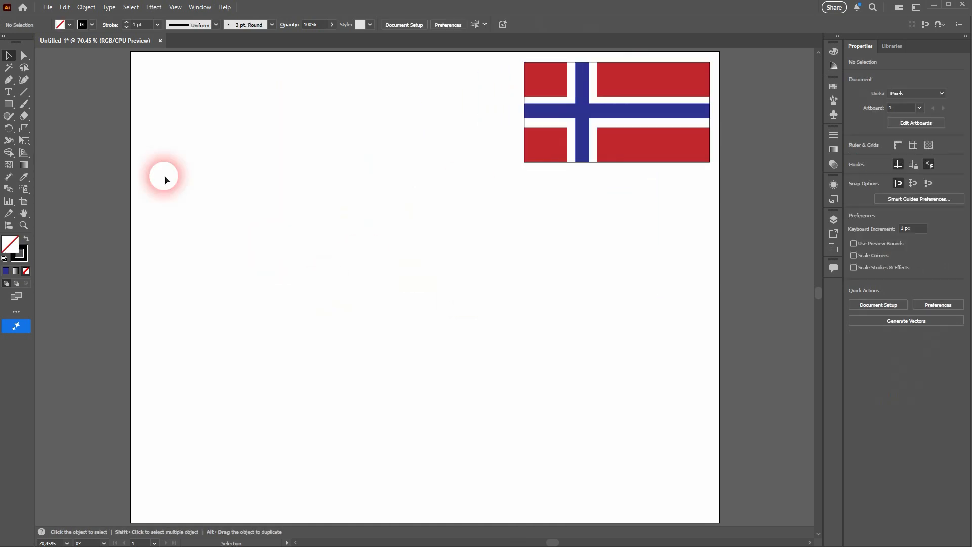
Step: Draw an unfilled rectangle about 865 by 453 px below the flag and centre a bar about 975 by 110 px vertically across it
left_click(5, 103)
left_click_drag(213, 223, 615, 436)
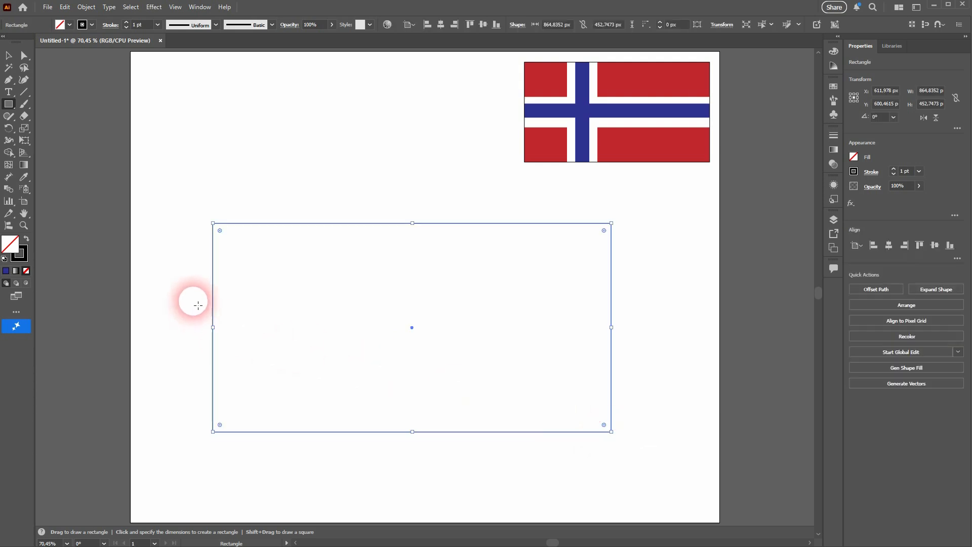
left_click_drag(193, 300, 647, 356)
left_click(8, 55)
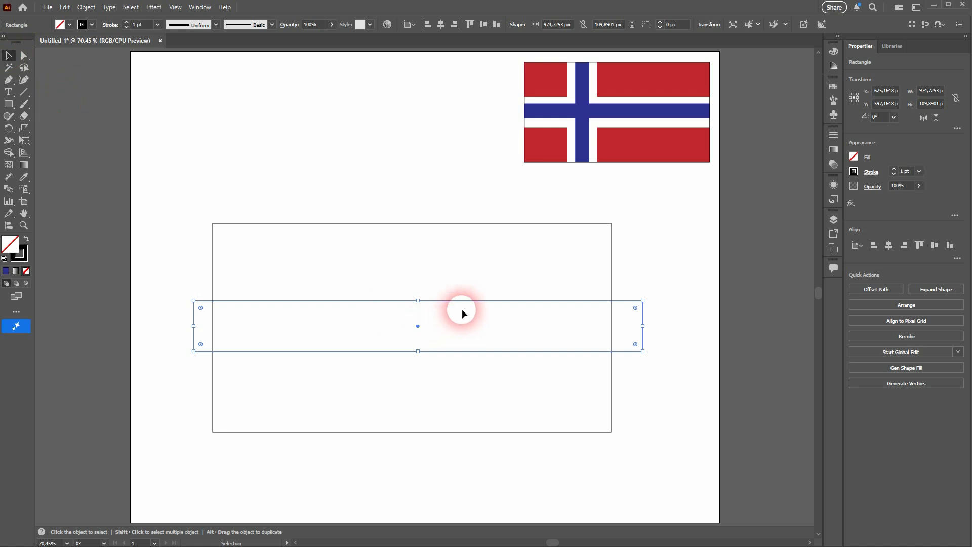
left_click_drag(457, 301, 457, 306)
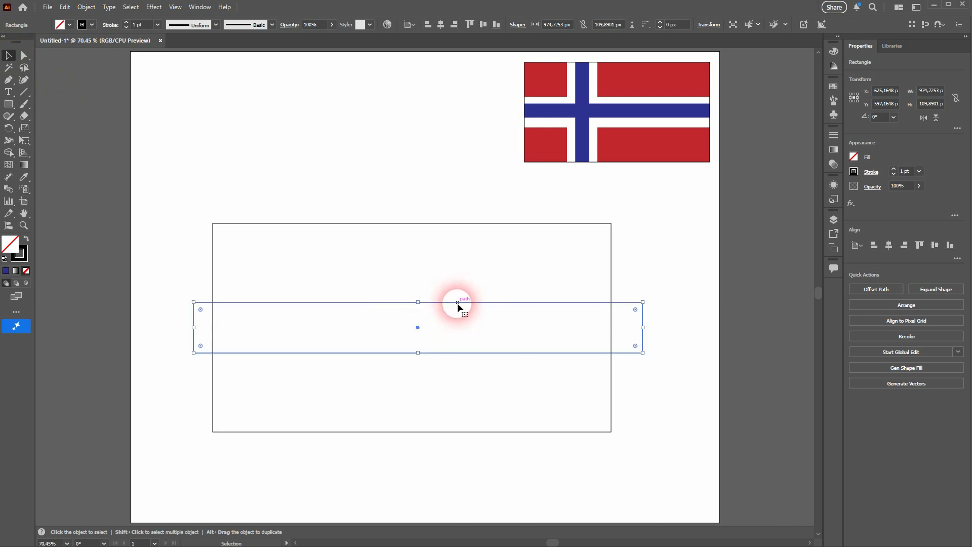
left_click(439, 316)
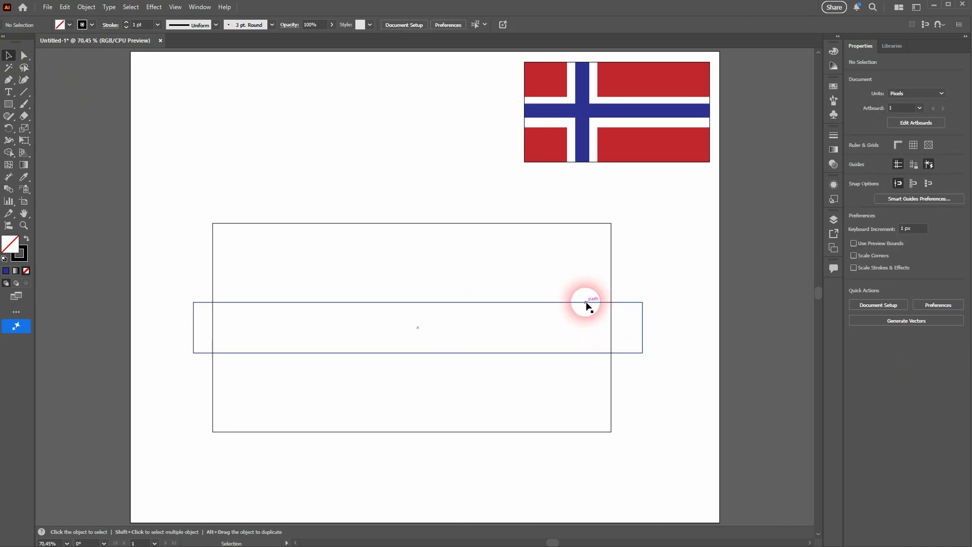
Step: Swap fill and stroke on both new rectangles to make them solid black, and fill the horizontal bar with red
left_click_drag(167, 458, 624, 215)
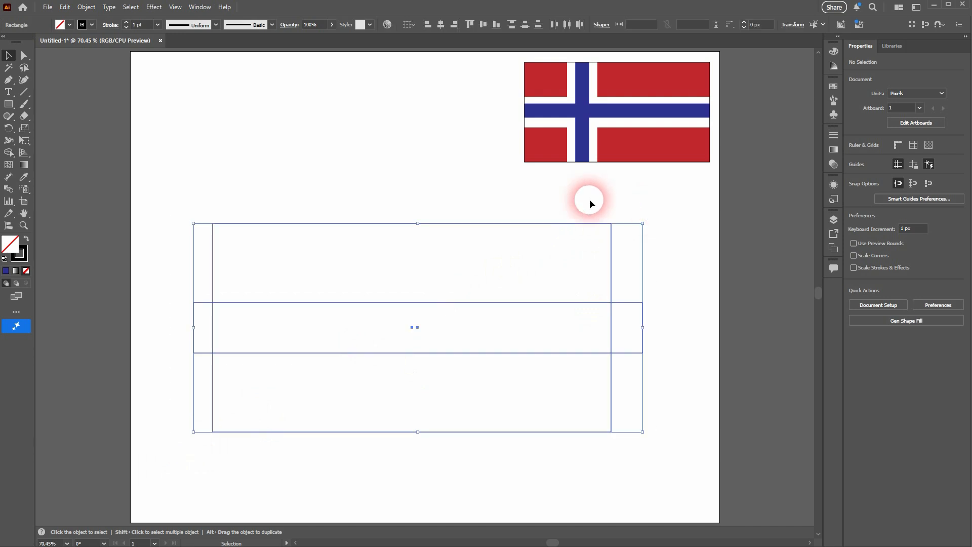
left_click(29, 242)
left_click(184, 167)
left_click(199, 314)
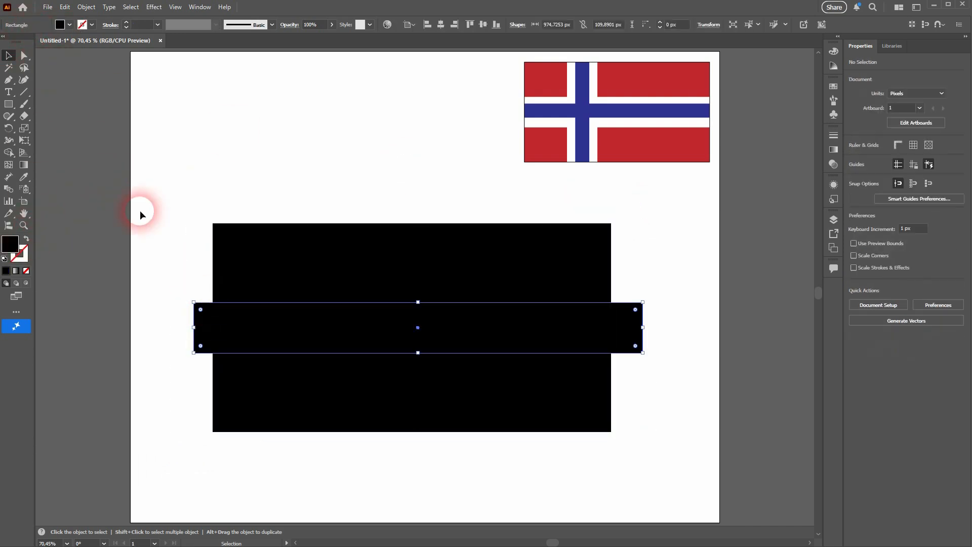
left_click(69, 26)
left_click(37, 101)
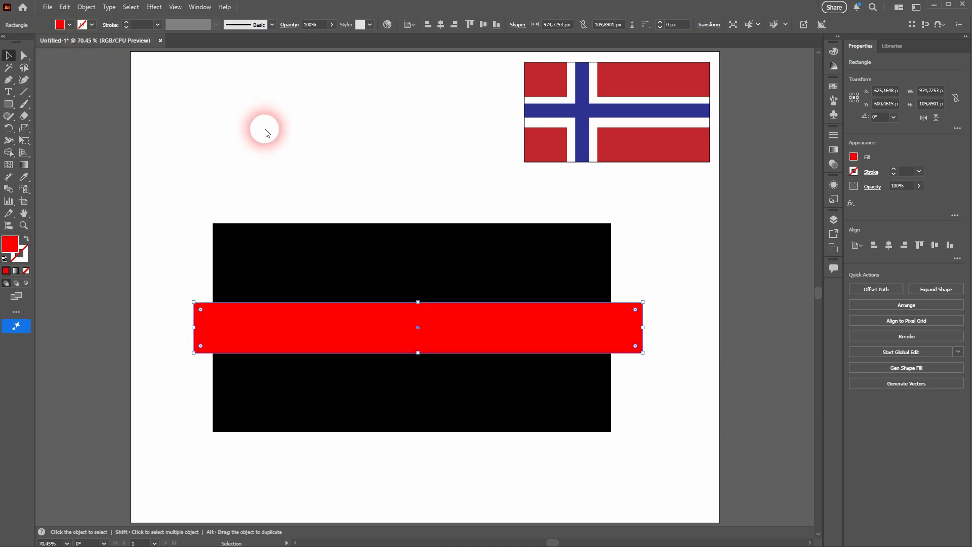
Step: Lay a light blue copy of the red bar exactly over it, narrowed around its centre to about 55 px high
key("ctrl+c")
key("ctrl+v")
left_click_drag(485, 290, 473, 325)
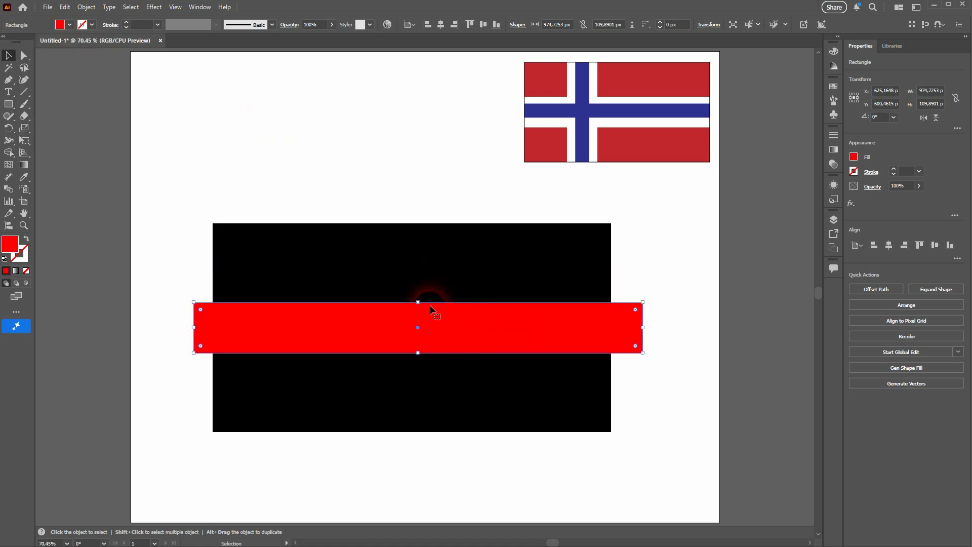
left_click(70, 25)
left_click(71, 79)
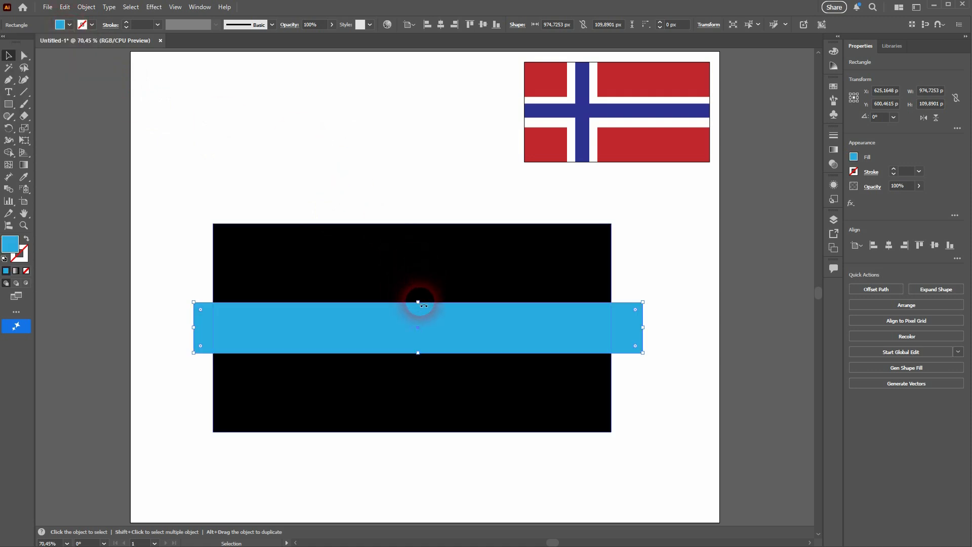
left_click_drag(418, 302, 423, 316)
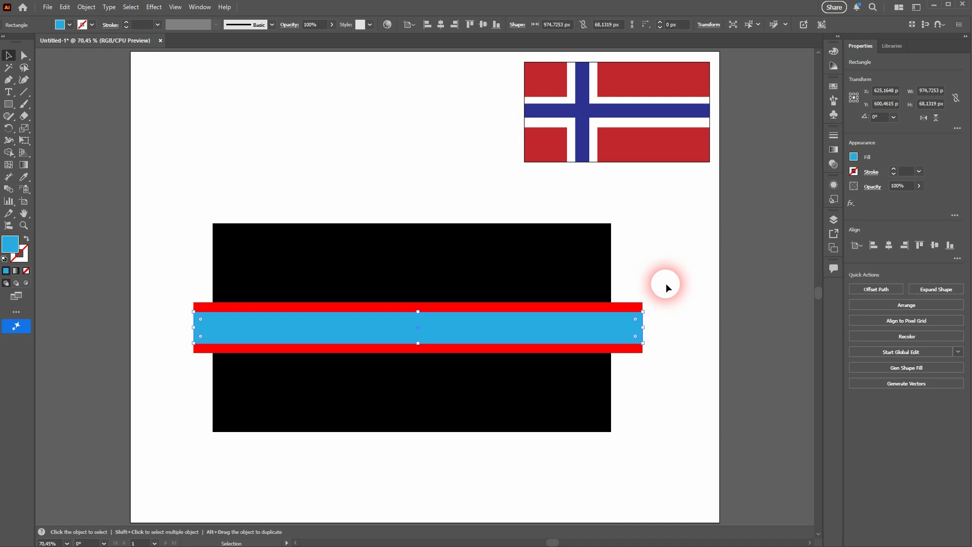
left_click_drag(422, 317, 428, 320)
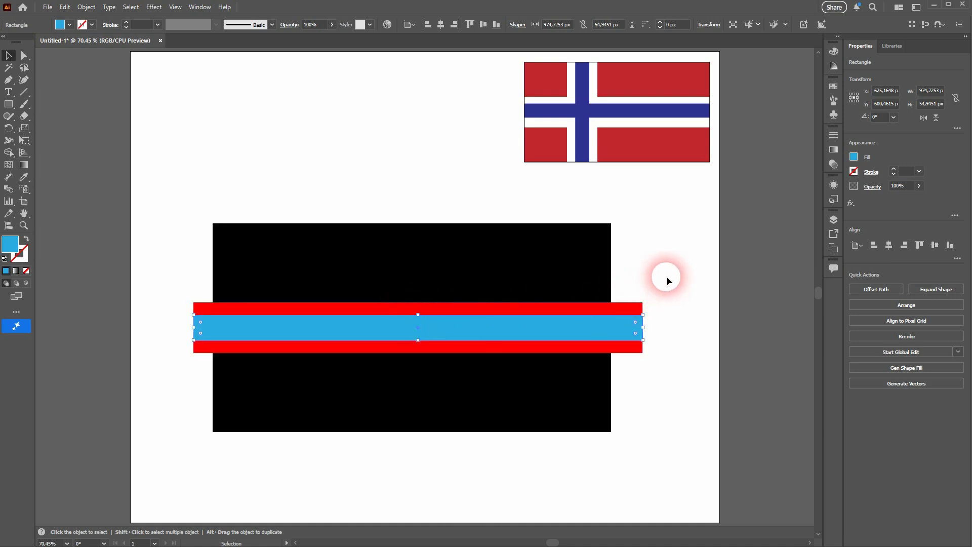
Step: Duplicate the red and light blue bars together, rotate the copies 90°, and place them vertically across the black rectangle, left of its centre
left_click_drag(666, 275, 424, 188)
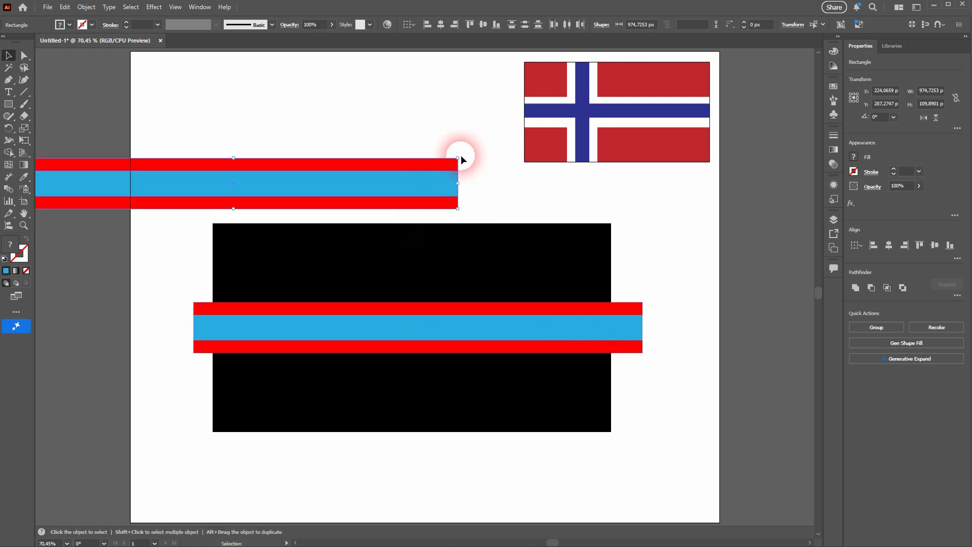
left_click_drag(461, 159, 239, 94)
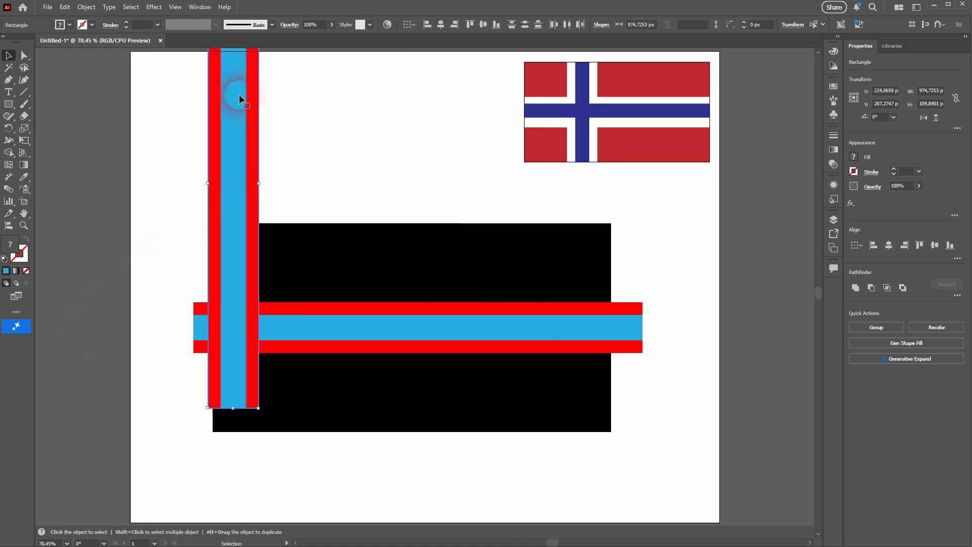
left_click_drag(236, 132, 344, 251)
left_click(686, 288)
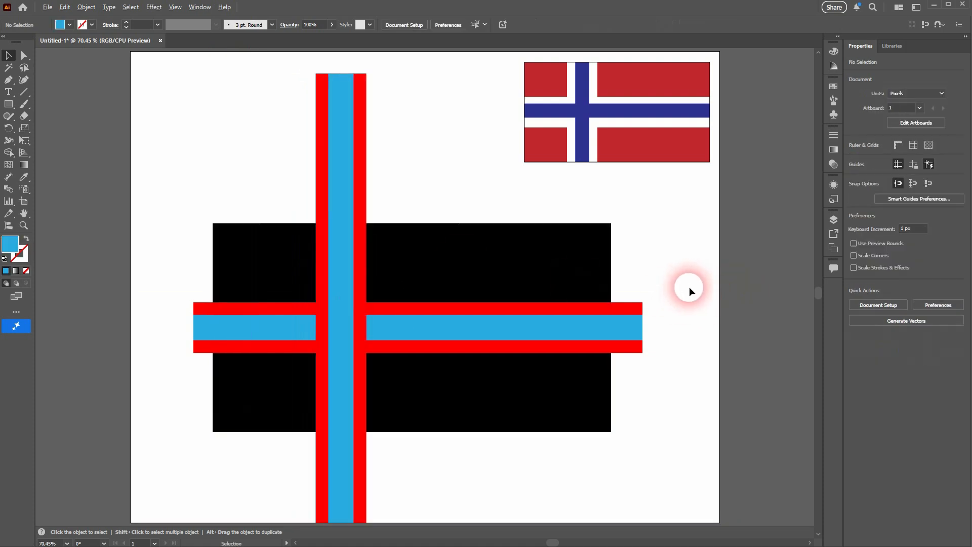
Step: Select the rectangle and all bars, and merge the lower-left red strips inside the rectangle into one L-shape with Shape Builder
scroll(688, 287, "down", 2)
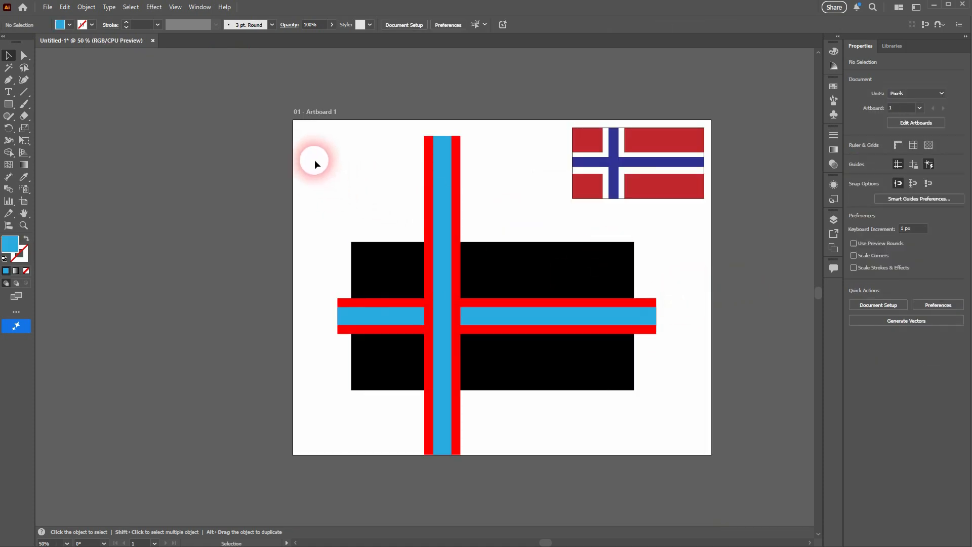
left_click_drag(314, 159, 651, 423)
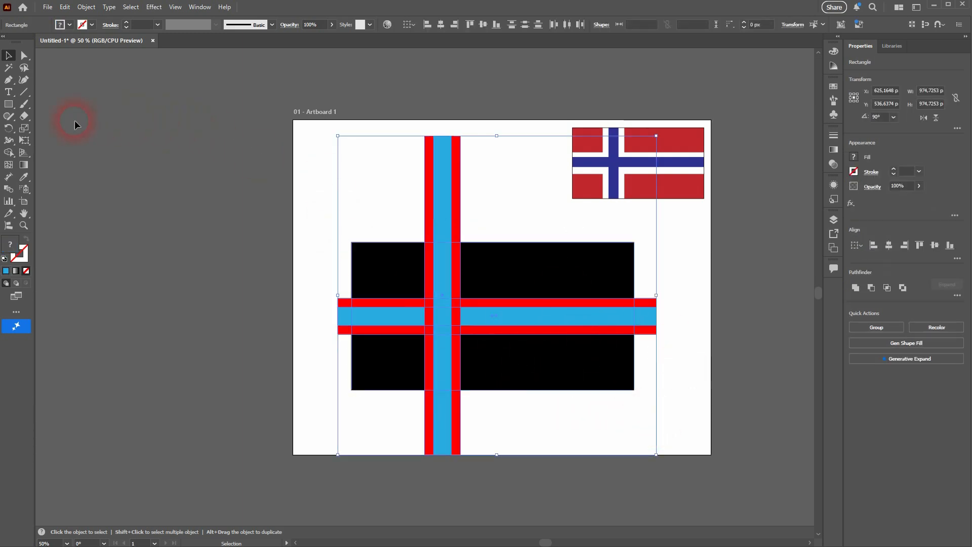
left_click(9, 155)
left_click(84, 158)
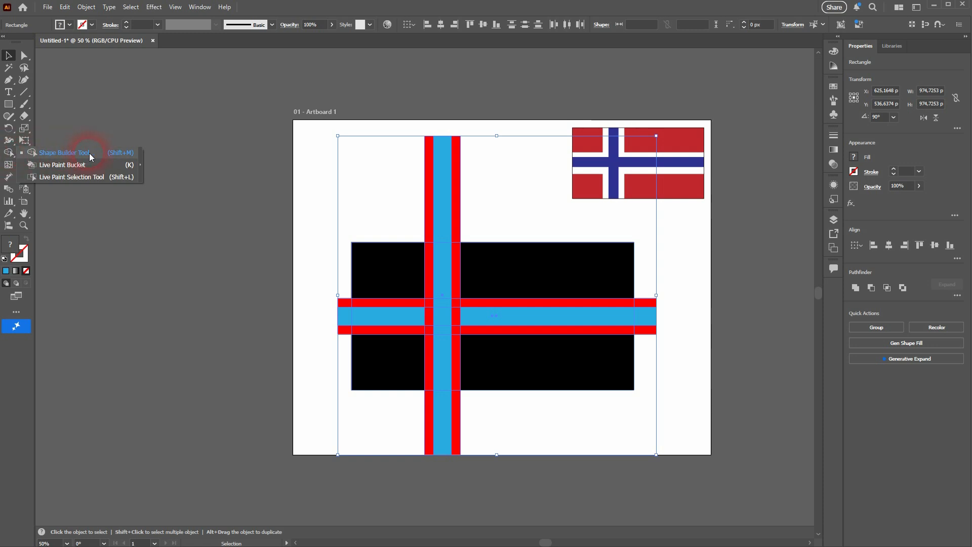
left_click(89, 153)
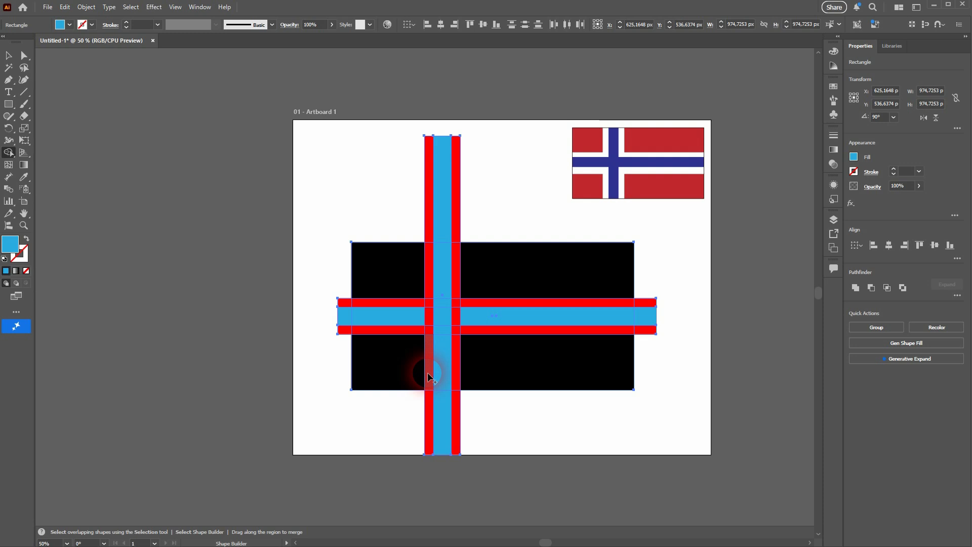
mouse_move(429, 377)
left_mouse_down()
mouse_move(423, 335)
mouse_move(415, 424)
left_mouse_up()
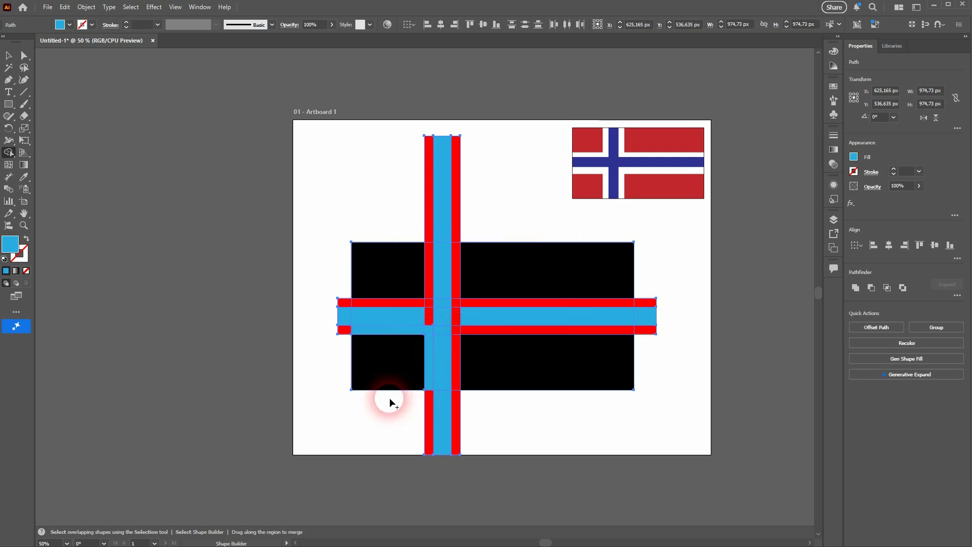
Step: Set the Shape Builder fill to white and apply it to the merged lower-left L-shape
left_click(70, 25)
left_click(34, 73)
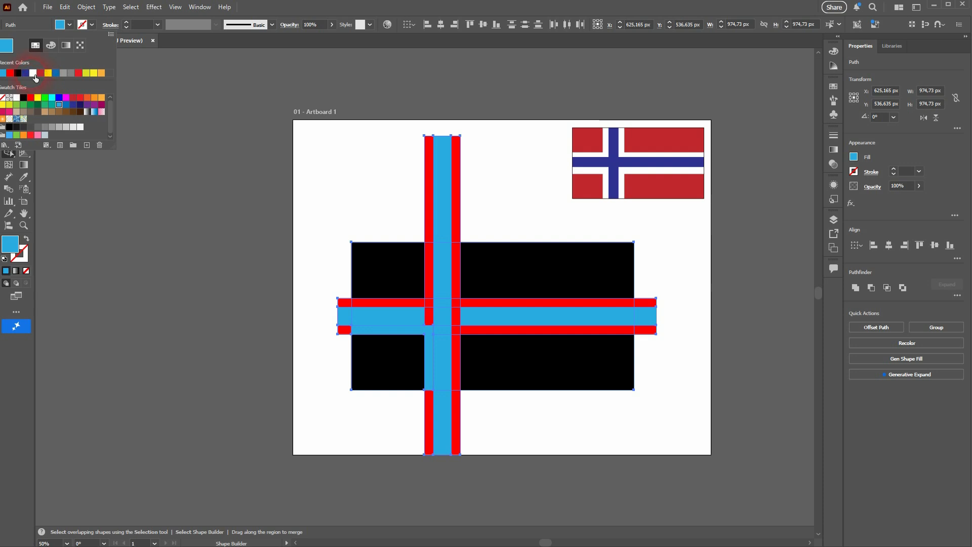
left_click(428, 366)
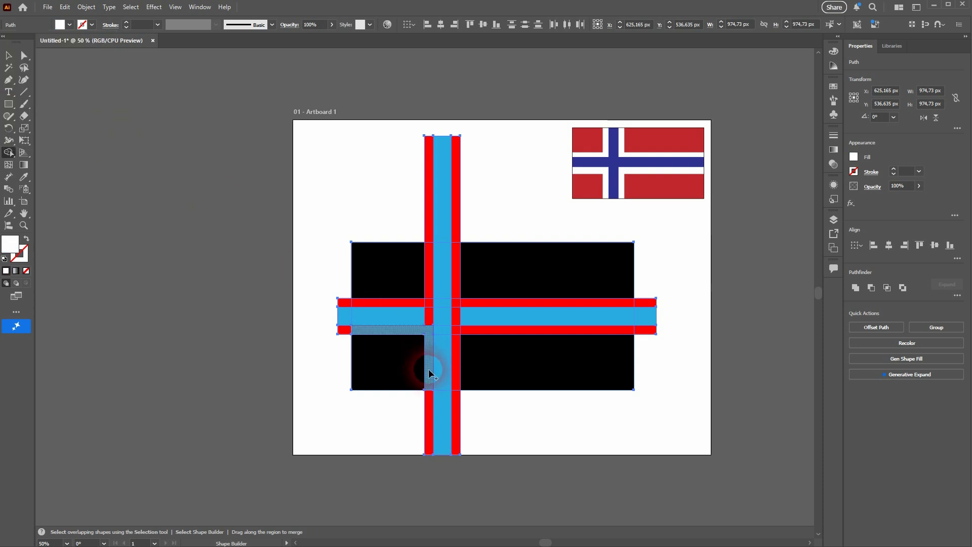
left_click(428, 368)
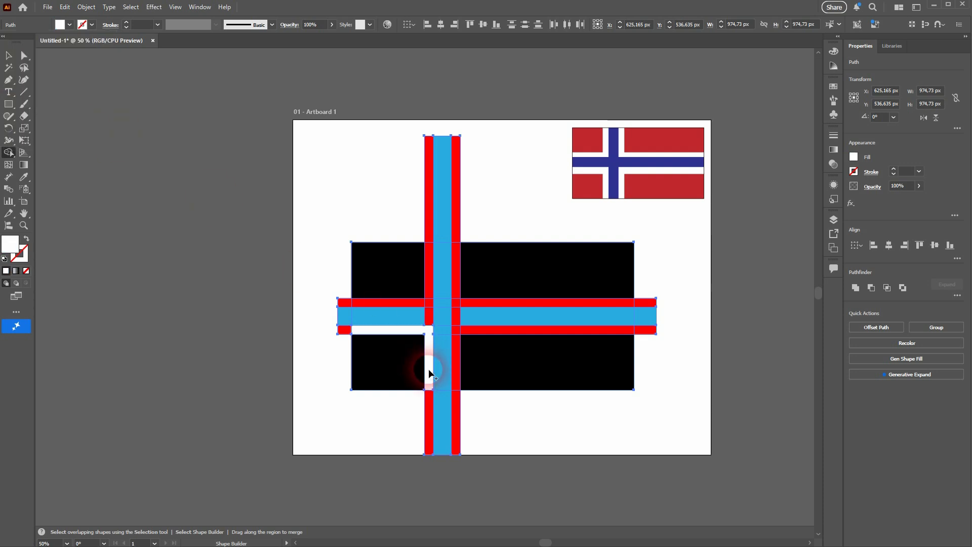
Step: Merge the red strips around the other three corners inside the rectangle into white L-shapes
left_click(487, 333)
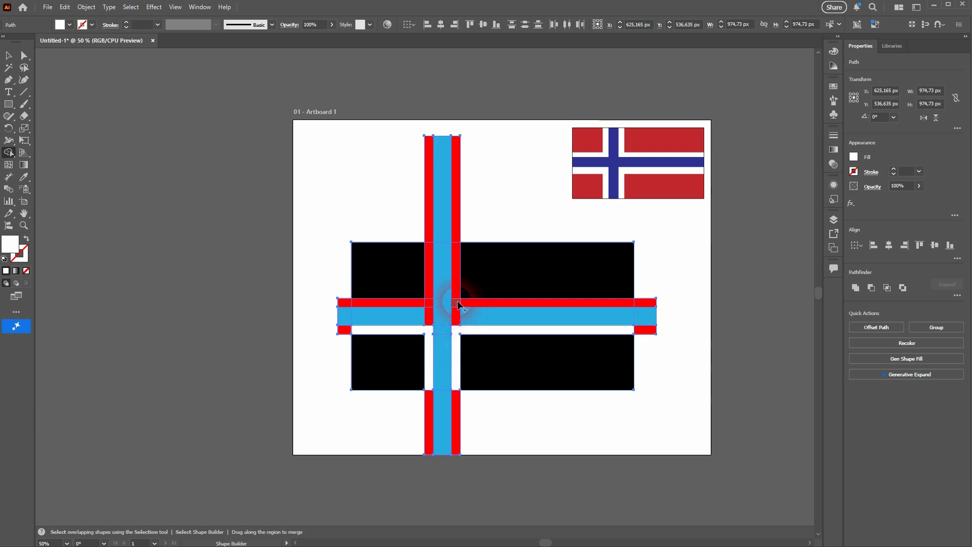
mouse_move(469, 303)
left_mouse_down()
mouse_move(456, 303)
mouse_move(456, 266)
left_mouse_up()
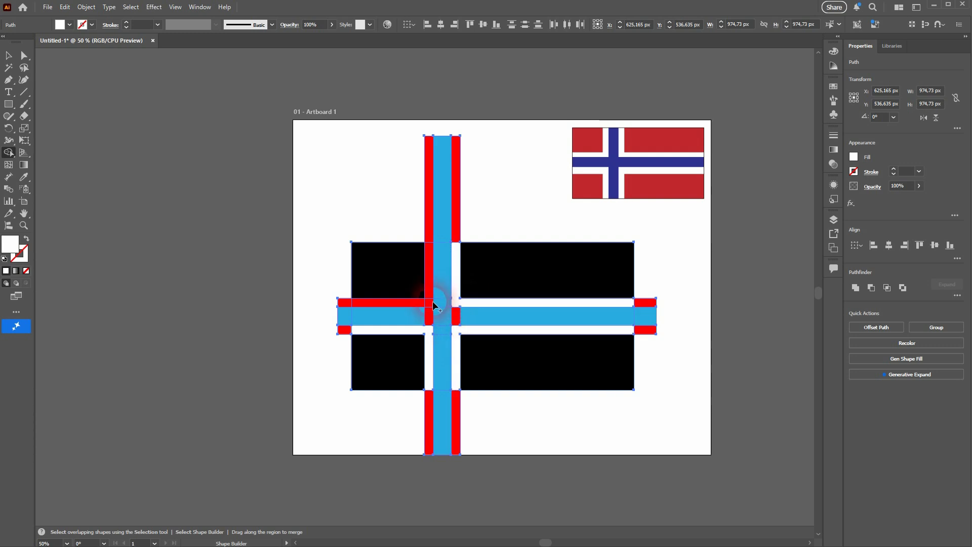
mouse_move(428, 305)
left_mouse_down()
mouse_move(402, 304)
mouse_move(427, 303)
mouse_move(427, 276)
left_mouse_up()
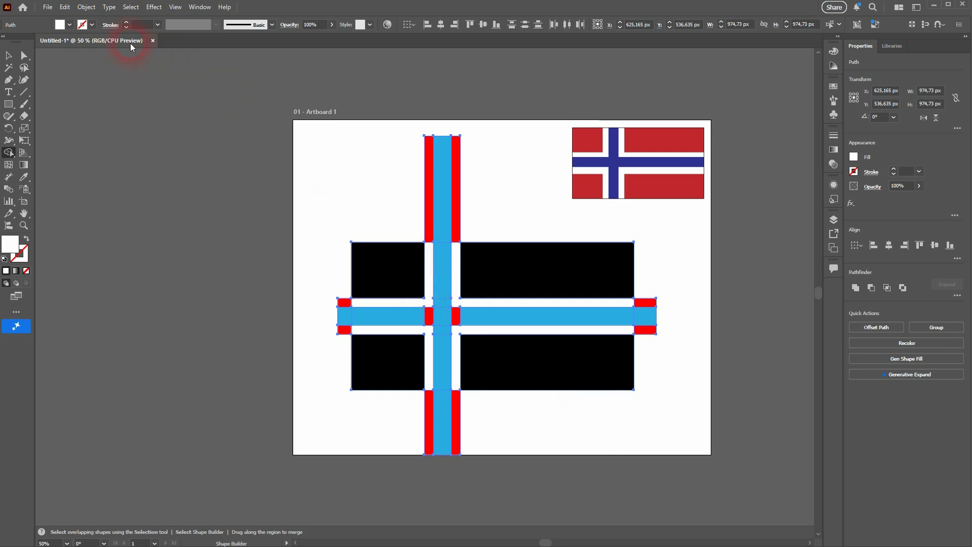
Step: Set the fill to dark blue and merge the inner cross within the rectangle into one dark blue shape
left_click(69, 25)
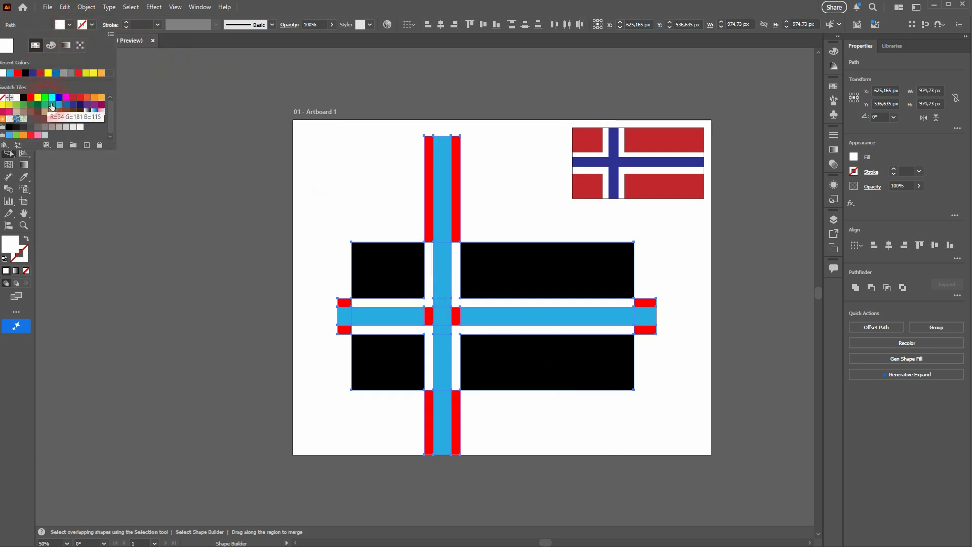
left_click(74, 105)
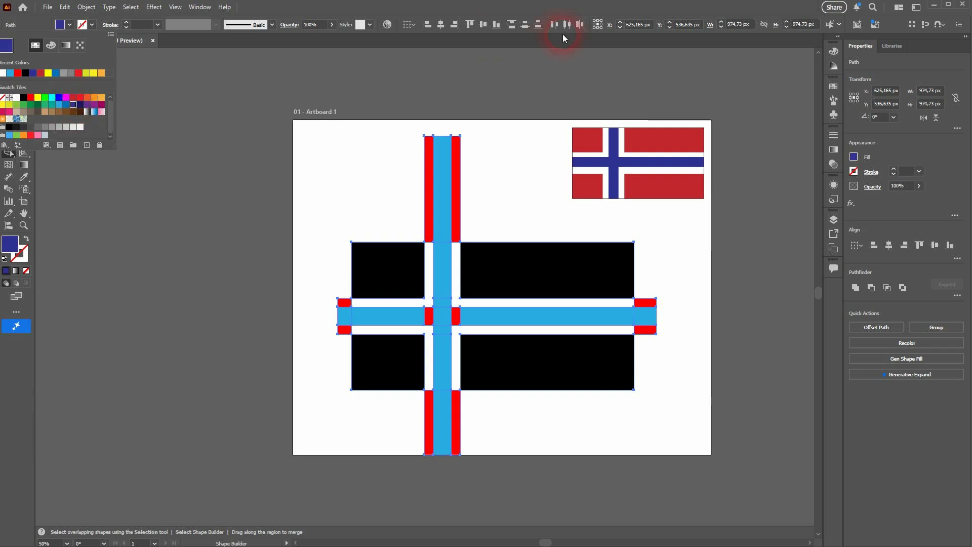
left_click(548, 6)
mouse_move(388, 316)
left_mouse_down()
mouse_move(486, 317)
mouse_move(459, 309)
mouse_move(447, 318)
mouse_move(445, 354)
left_mouse_up()
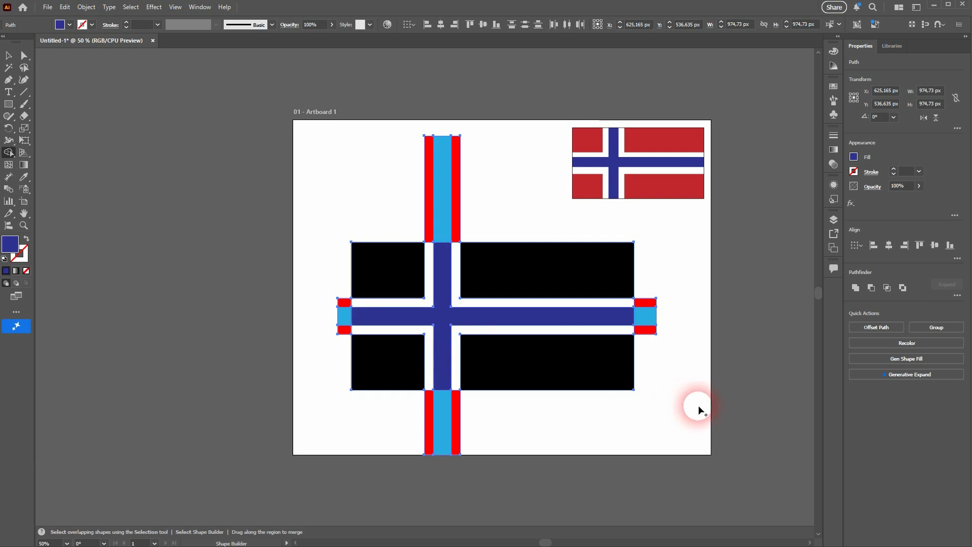
Step: Set the fill to dark red and apply it to the four black corner fields with Shape Builder
left_click(69, 25)
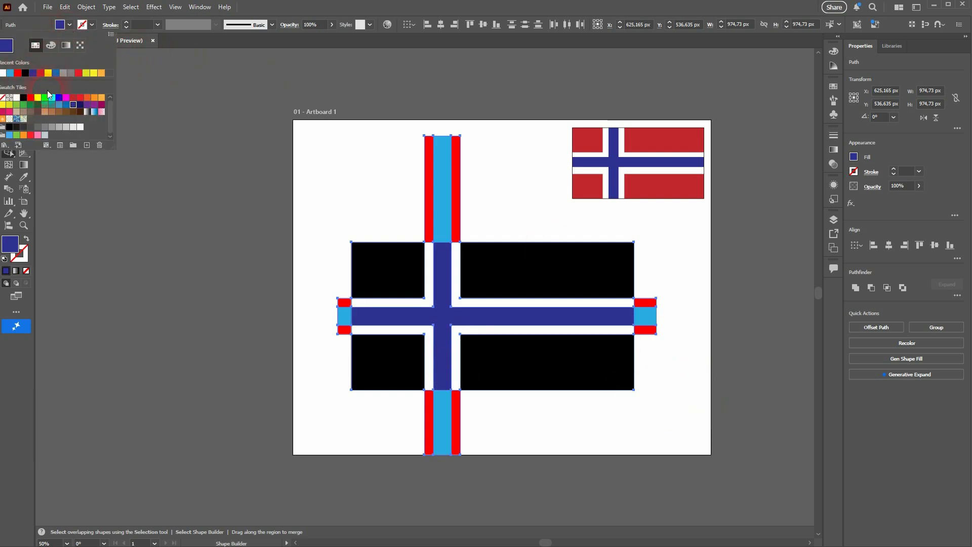
left_click(77, 99)
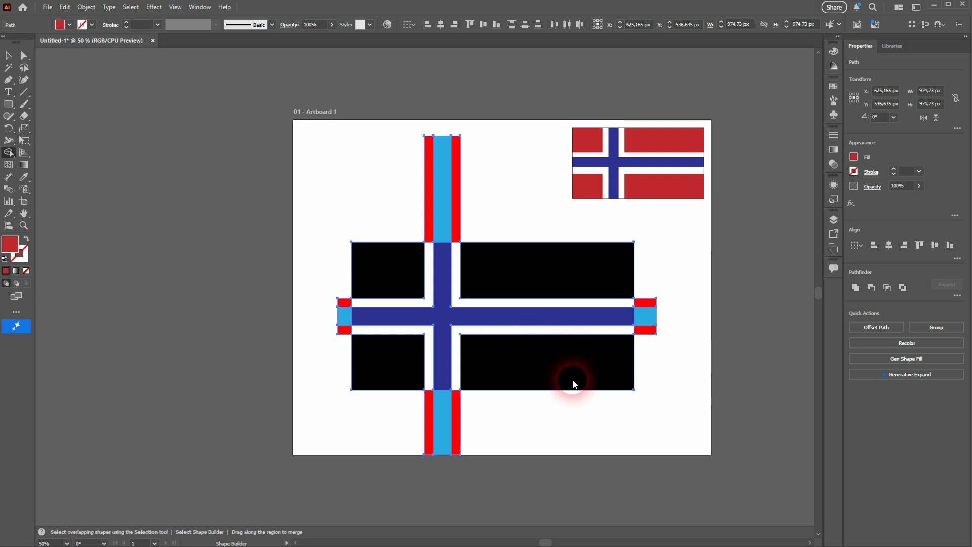
left_click(534, 370)
left_click(521, 261)
left_click(398, 273)
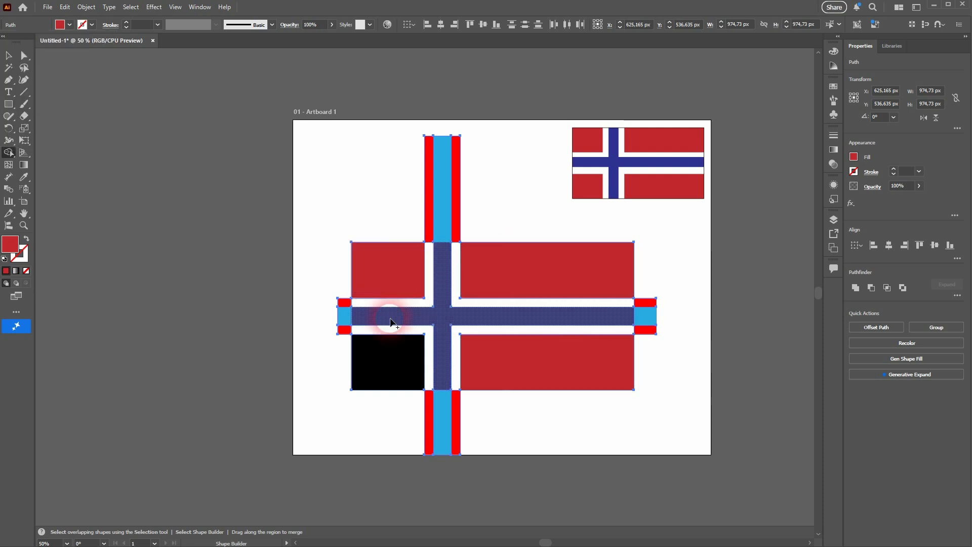
left_click(418, 379)
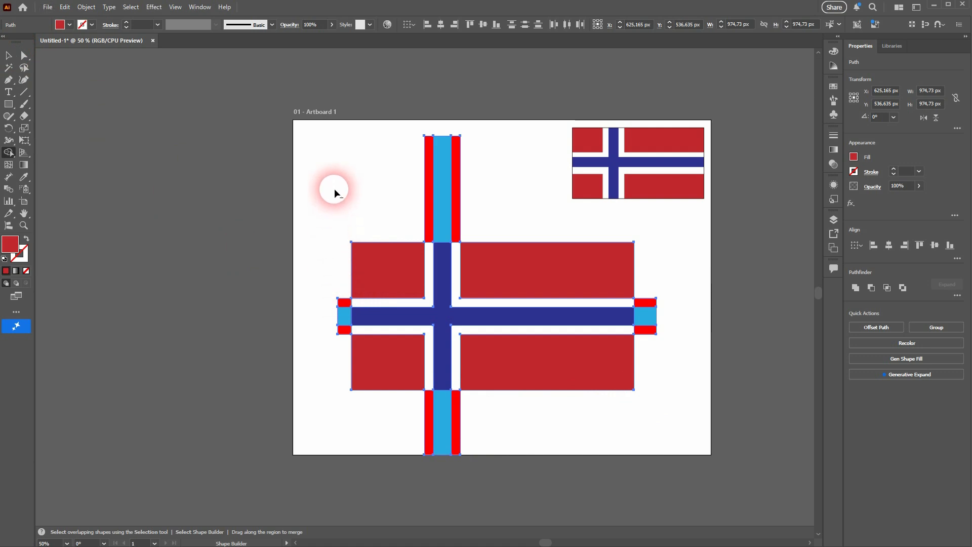
Step: Remove the bar ends protruding beyond the flag on all four sides with Shape Builder, and deselect the artwork
left_click_drag(387, 204, 503, 210)
left_click_drag(651, 302, 649, 354)
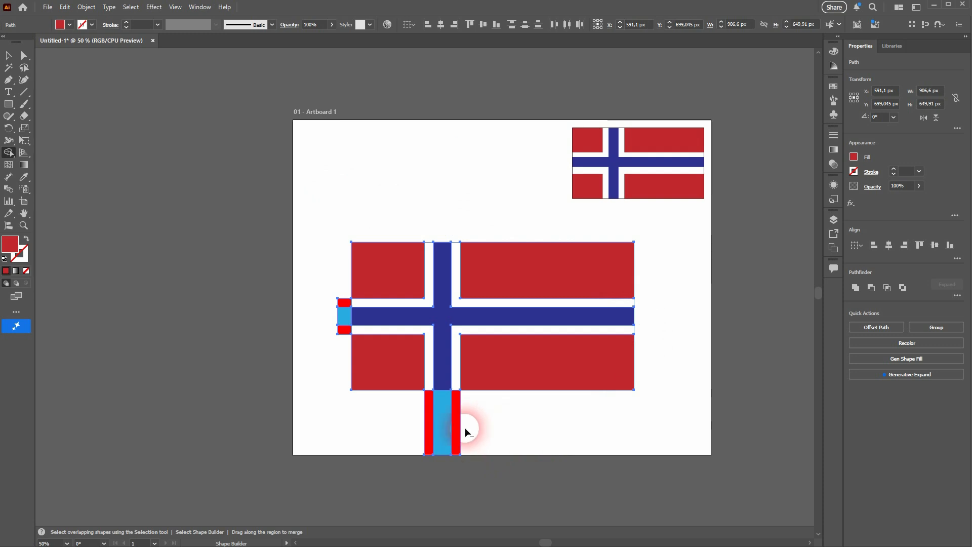
left_click_drag(464, 430, 381, 415)
left_click_drag(341, 358, 342, 275)
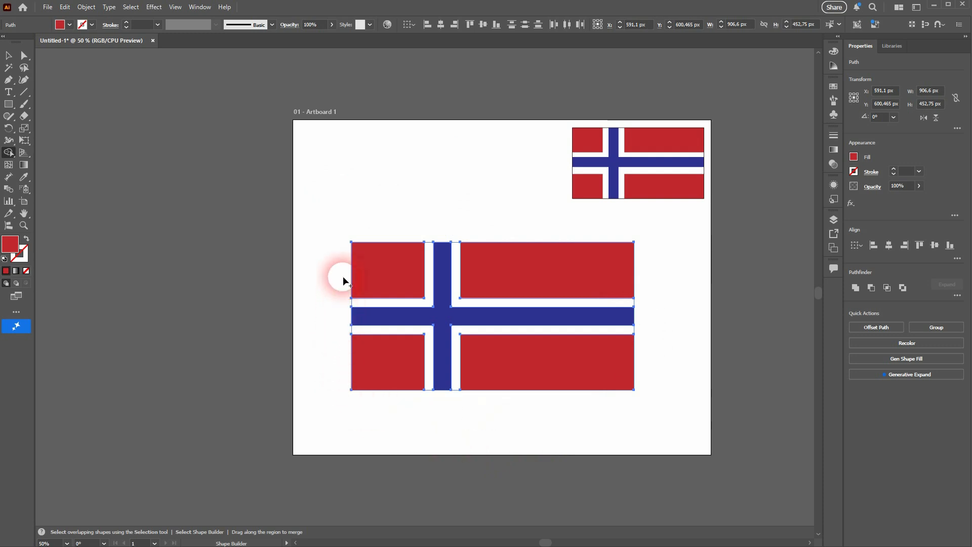
key("v")
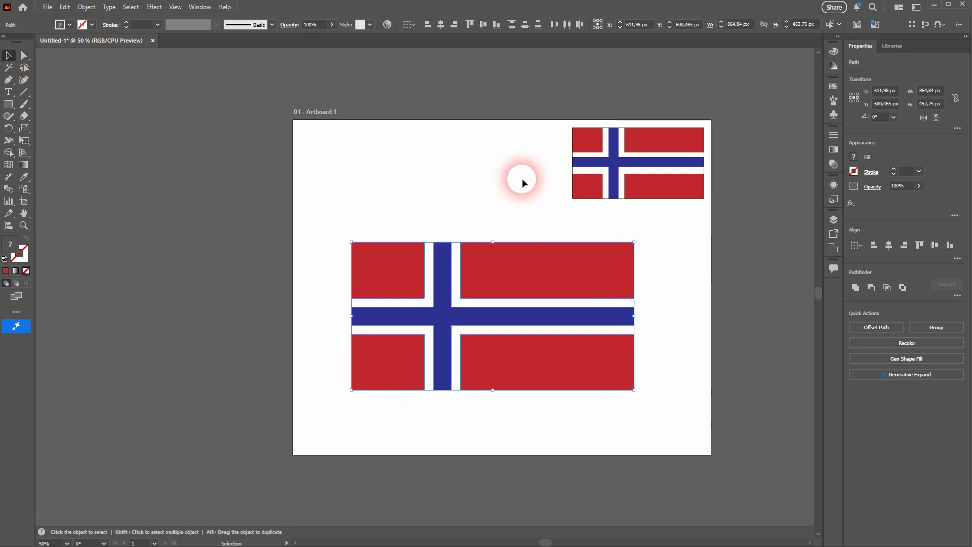
left_click(522, 178)
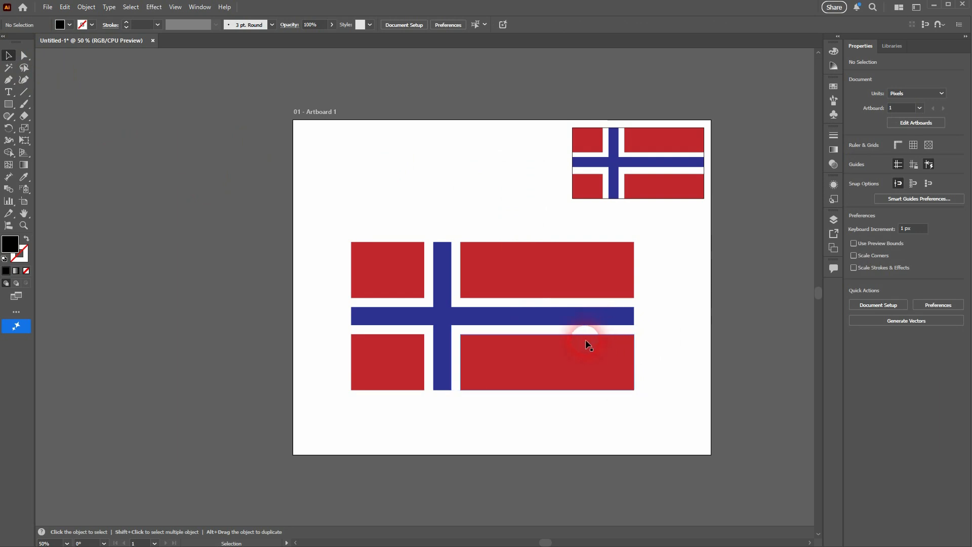
left_click(15, 154)
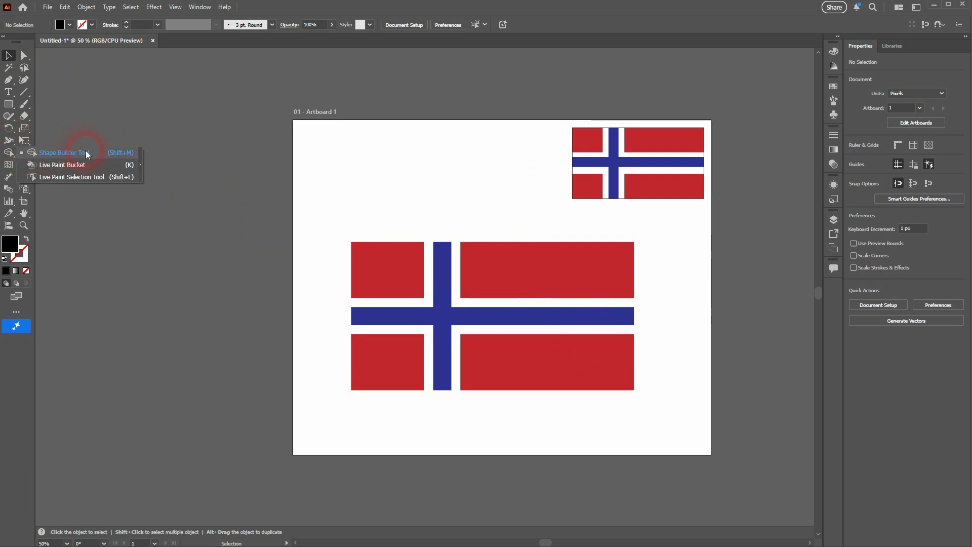
left_click(655, 304)
left_click(9, 69)
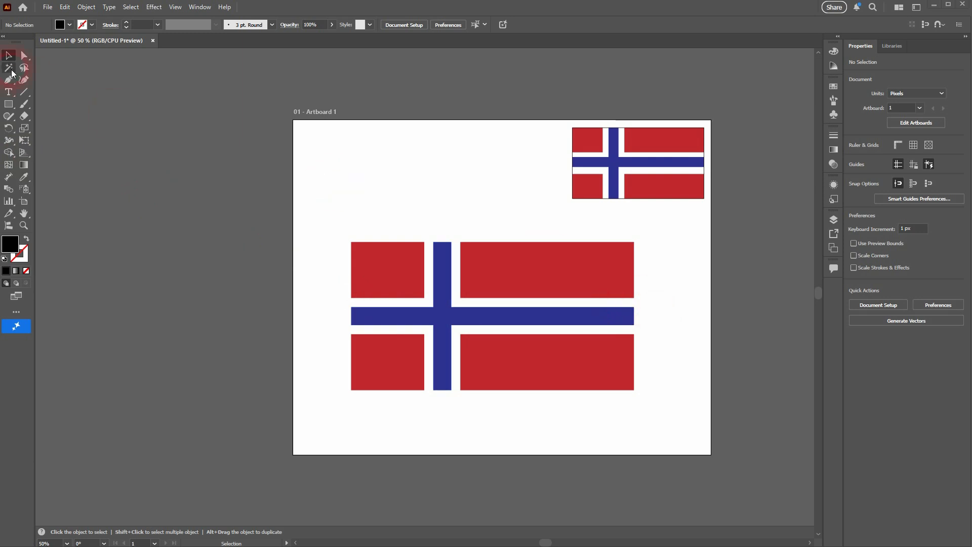
Step: Draw a rectangle about 865 by 453 px exactly over the large flag and swap its fill and stroke to leave a black 1 pt outline
left_click(9, 104)
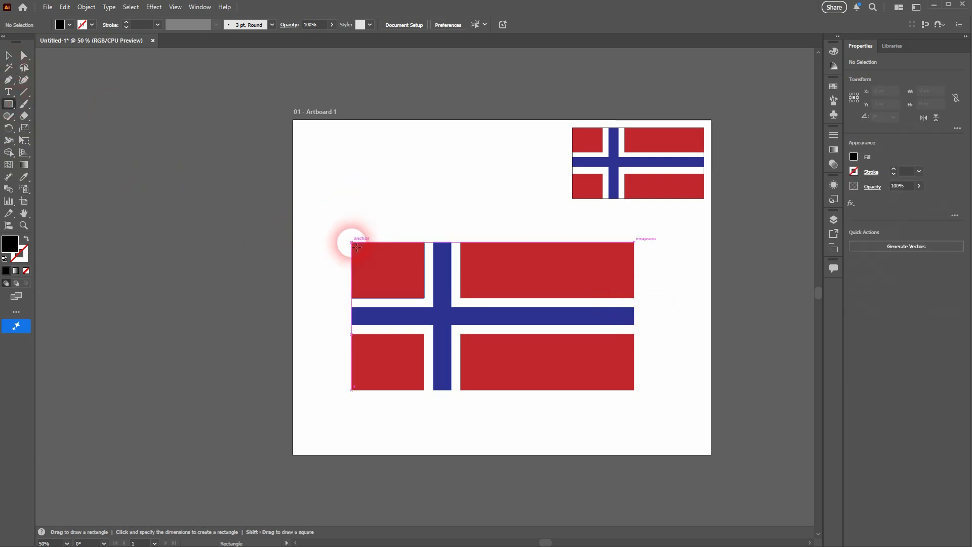
mouse_move(356, 247)
left_mouse_down()
mouse_move(642, 369)
mouse_move(625, 391)
mouse_move(637, 392)
left_mouse_up()
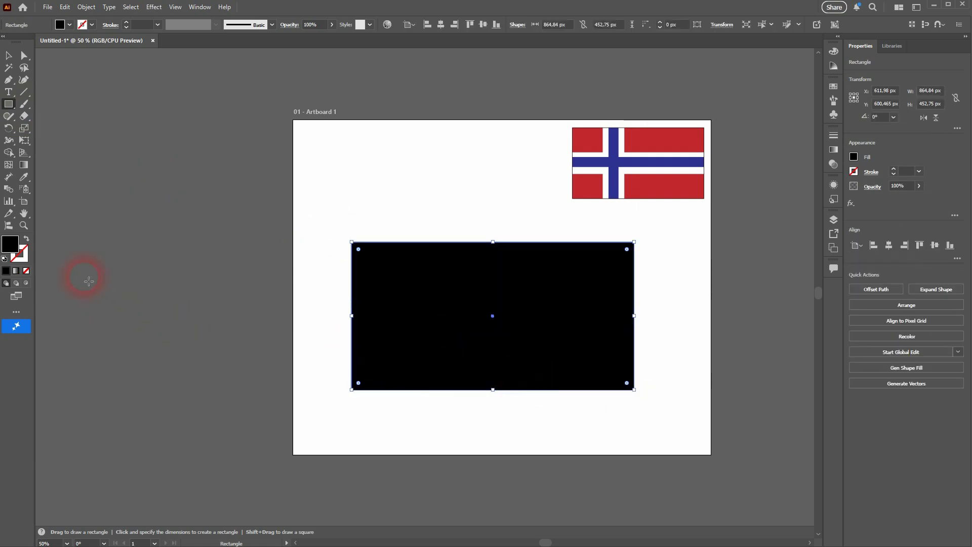
left_click(26, 238)
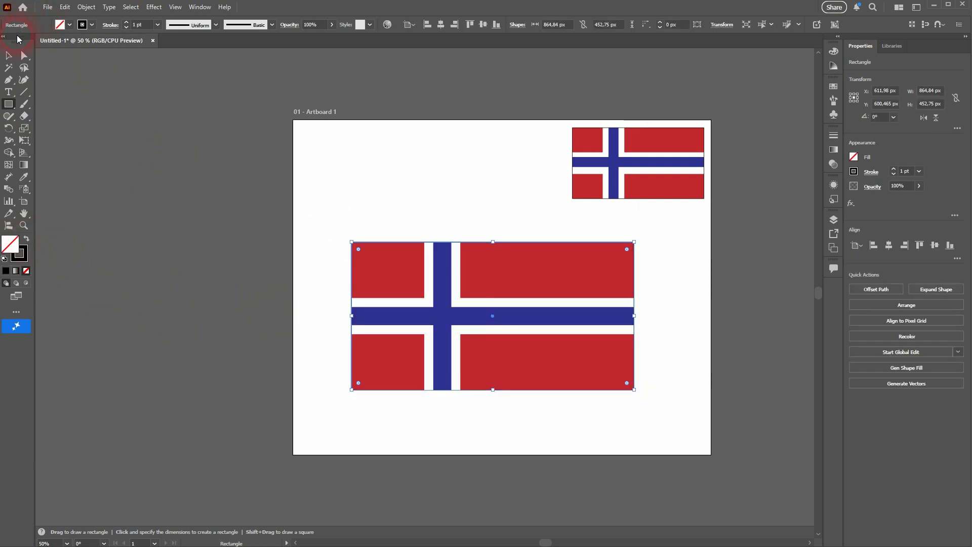
left_click(8, 55)
left_click(454, 182)
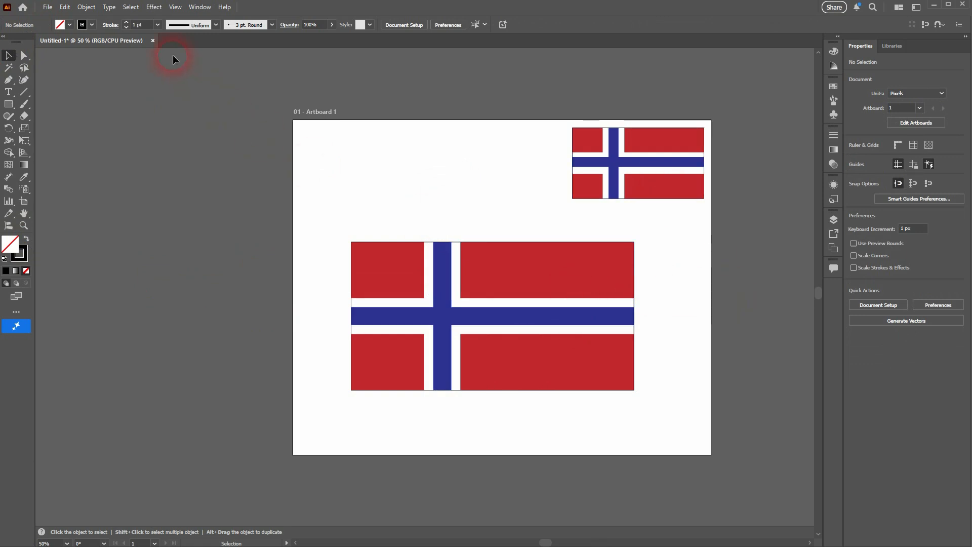
Step: Open the Pathfinder window and display the tools grouped with Shape Builder
left_click(200, 7)
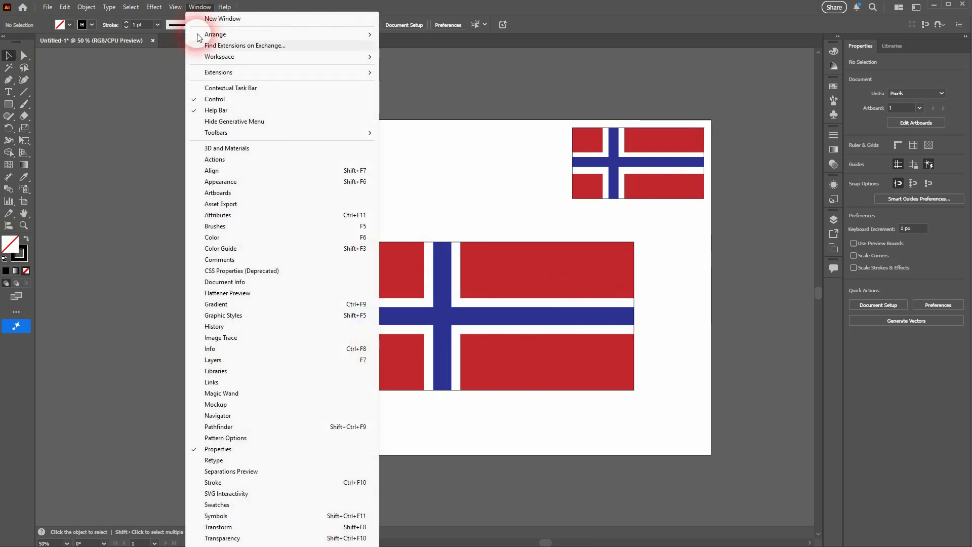
left_click(297, 426)
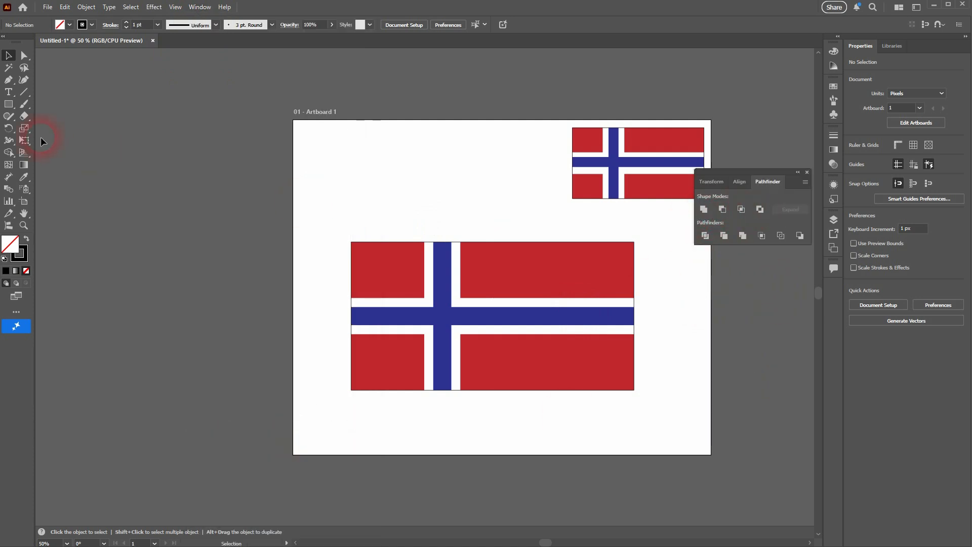
right_click(9, 153)
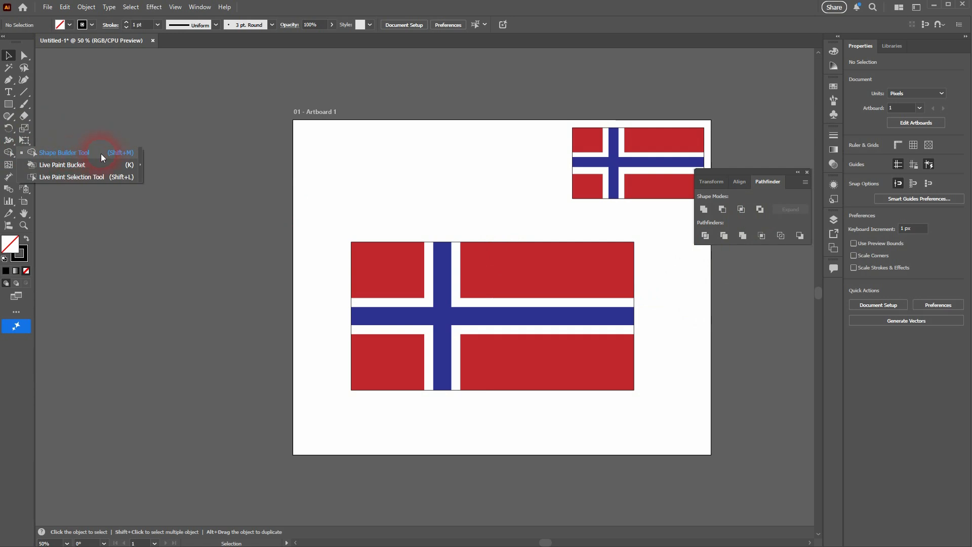